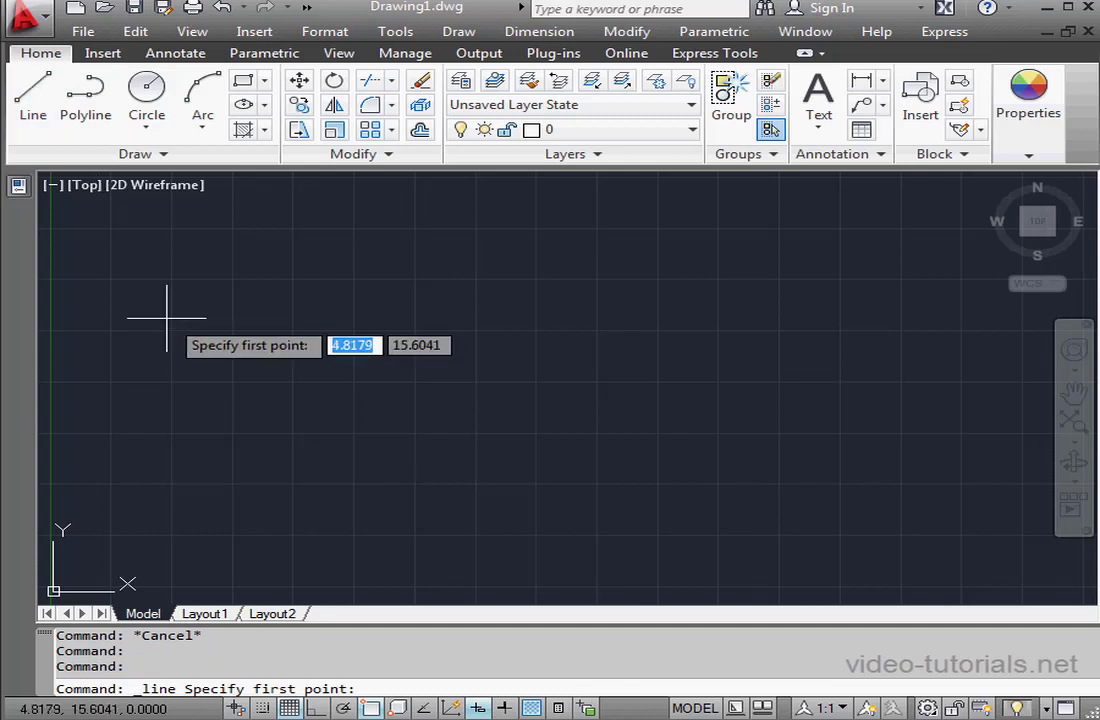
Draw a single straight line sloping down to the right across the empty drawing
left_click(159, 317)
left_click(551, 485)
right_click(600, 453)
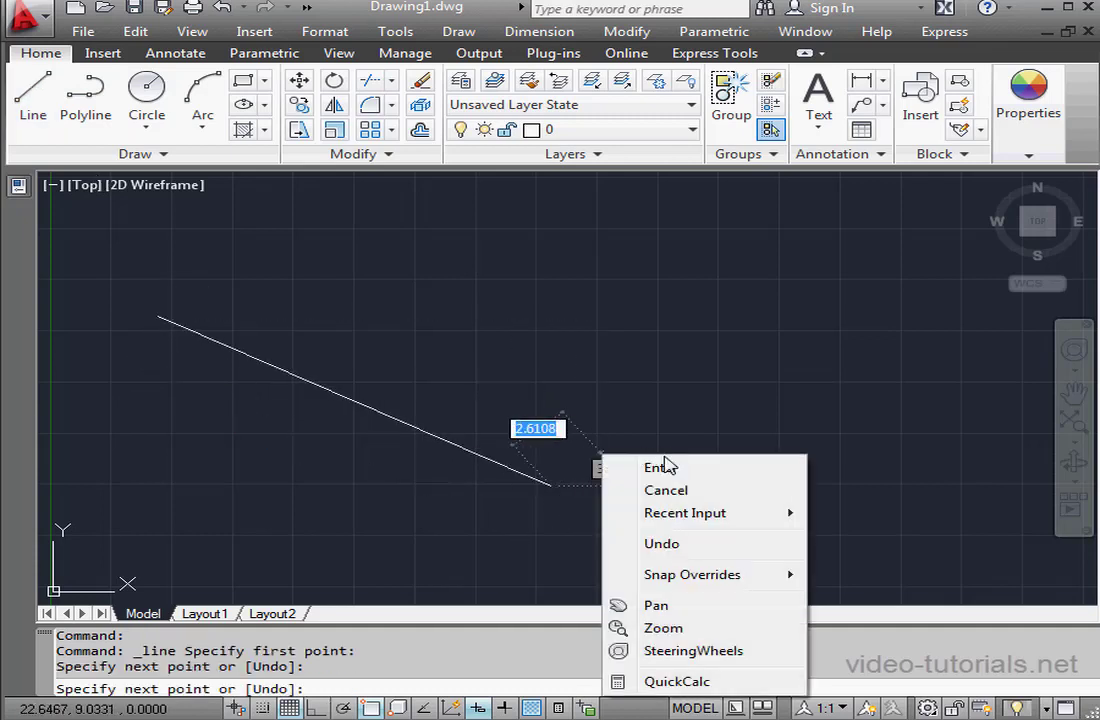
left_click(660, 460)
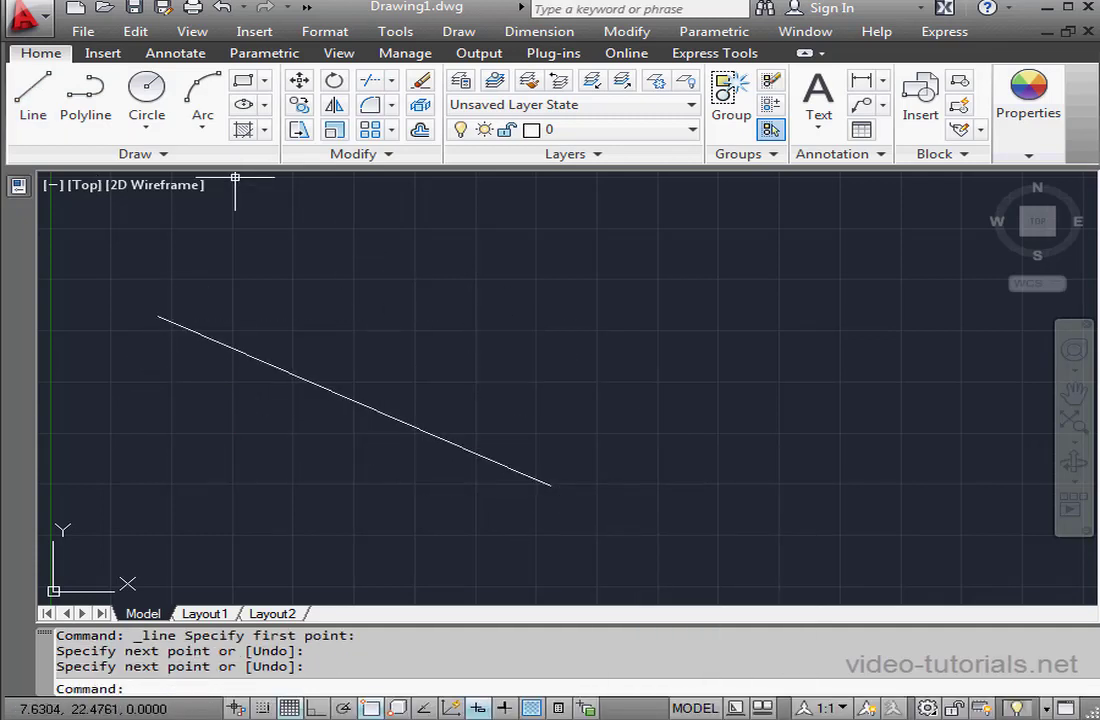
Place points along the sloping line with Measure, starting from its upper-left end, at a segment length of 4
left_click(210, 156)
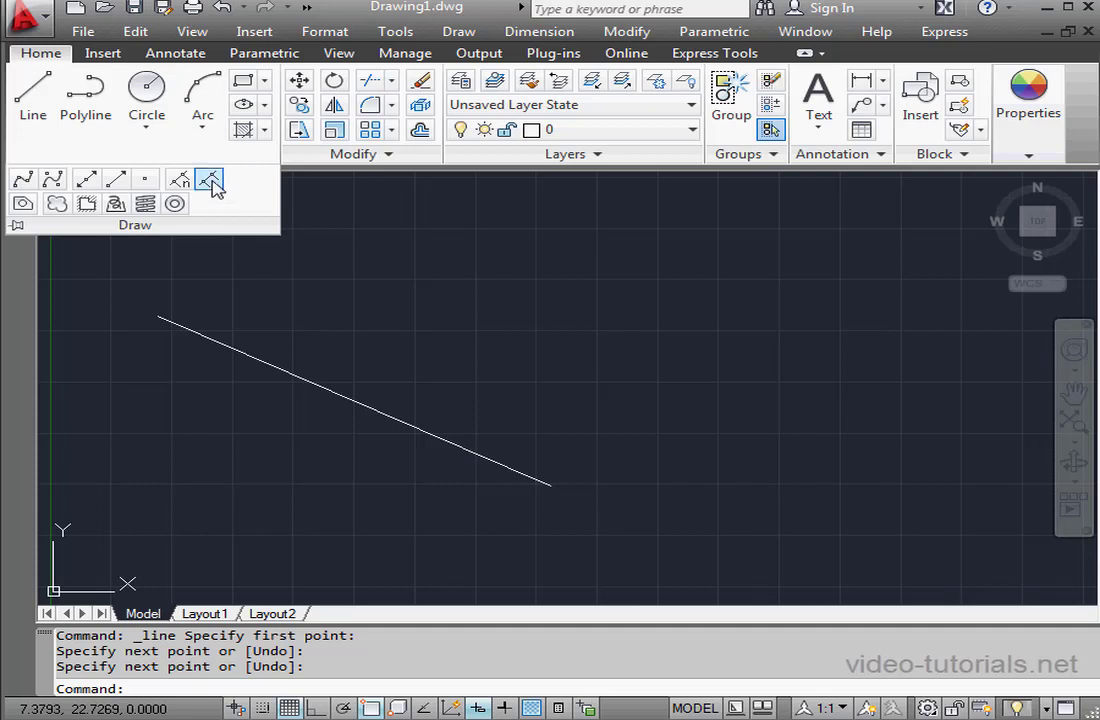
left_click(209, 182)
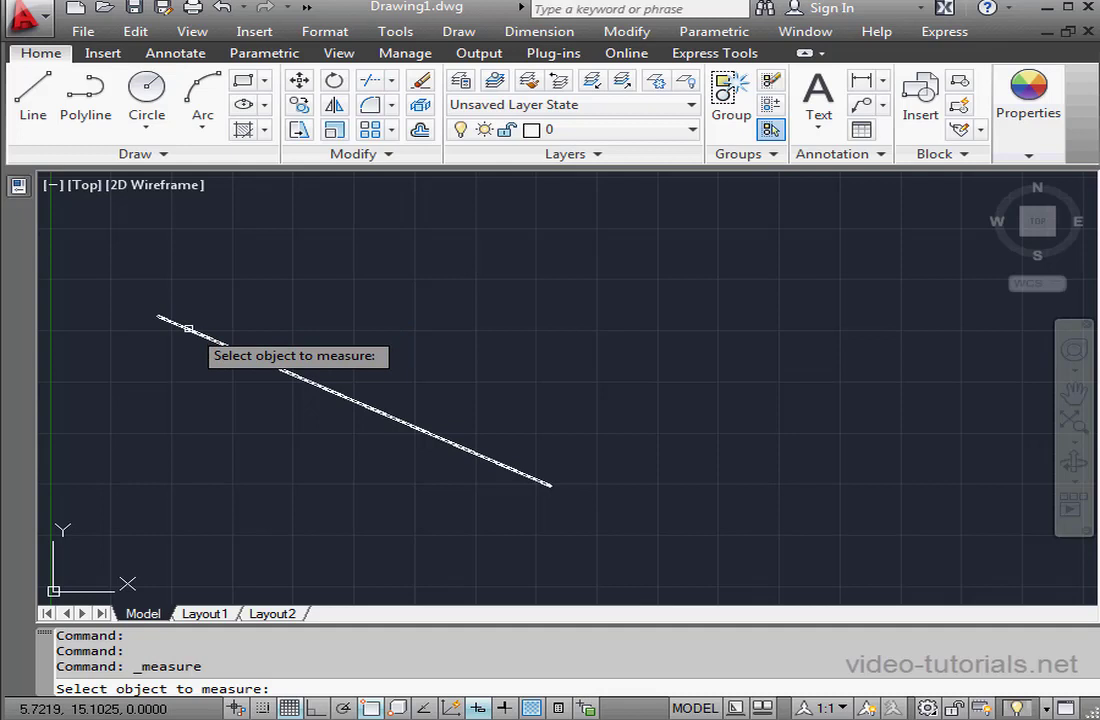
left_click(188, 328)
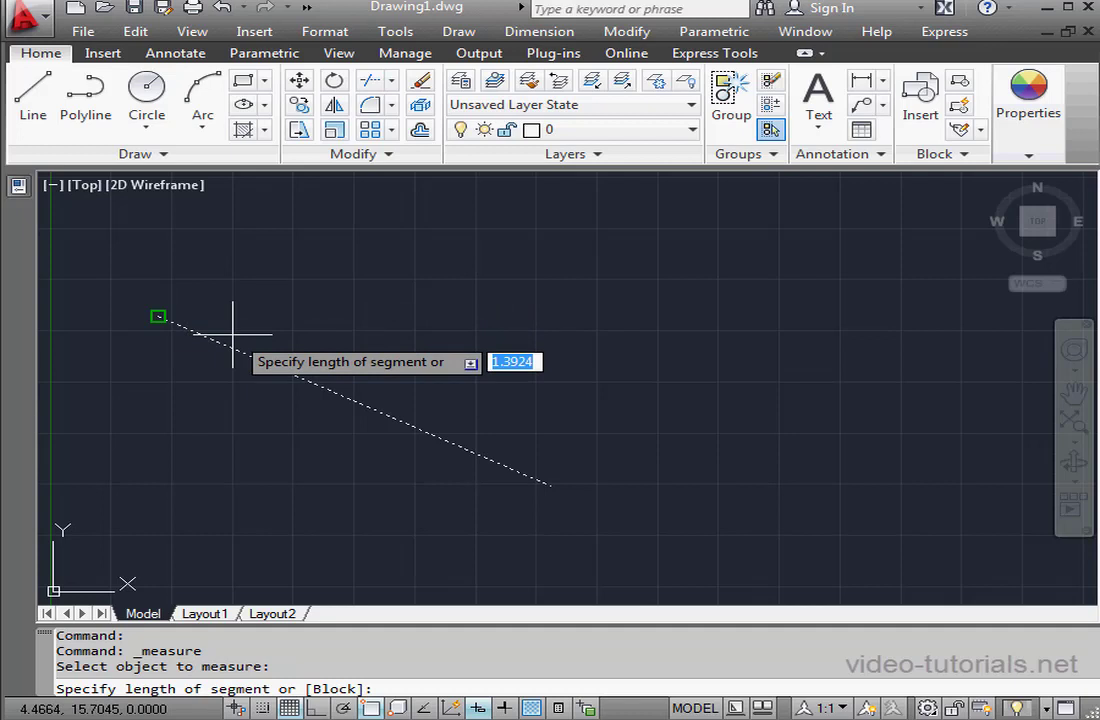
type("4")
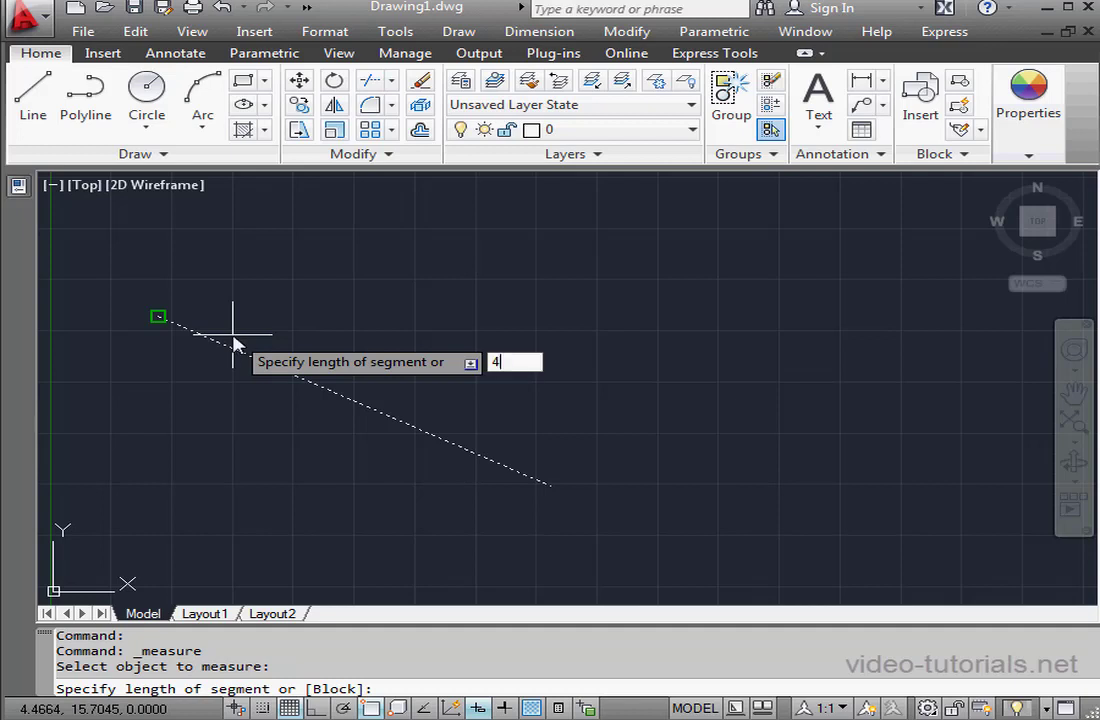
key("Return")
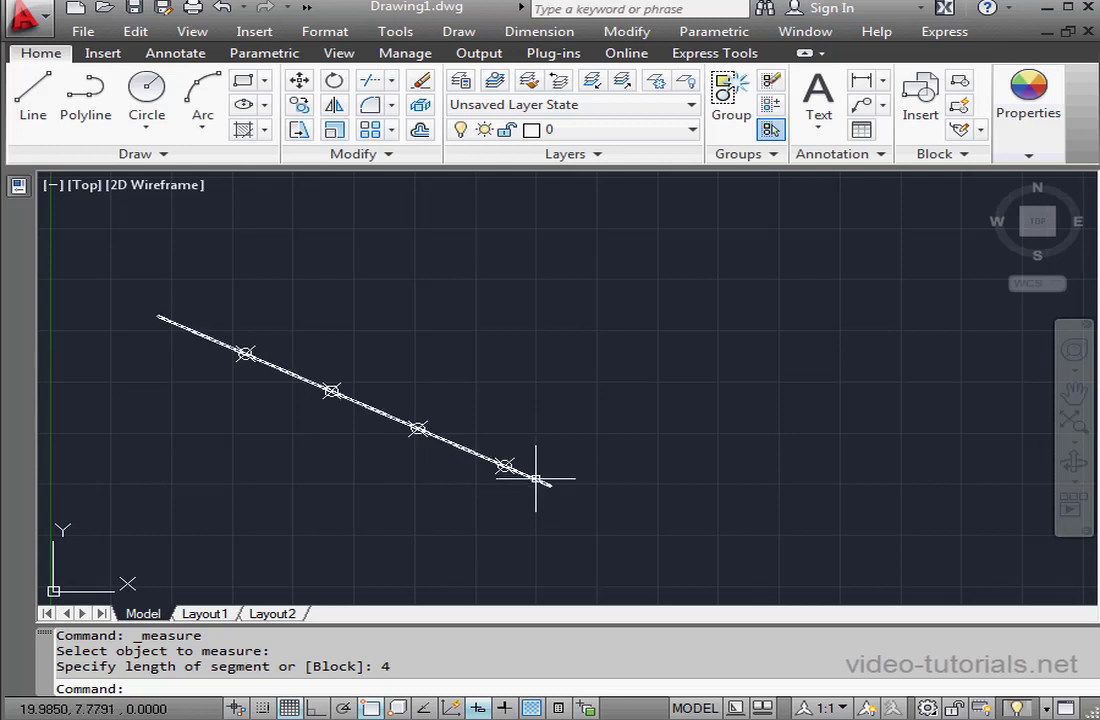
Draw a circle of about 1.35 radius centred on the upper-left endpoint of the line
left_click(146, 93)
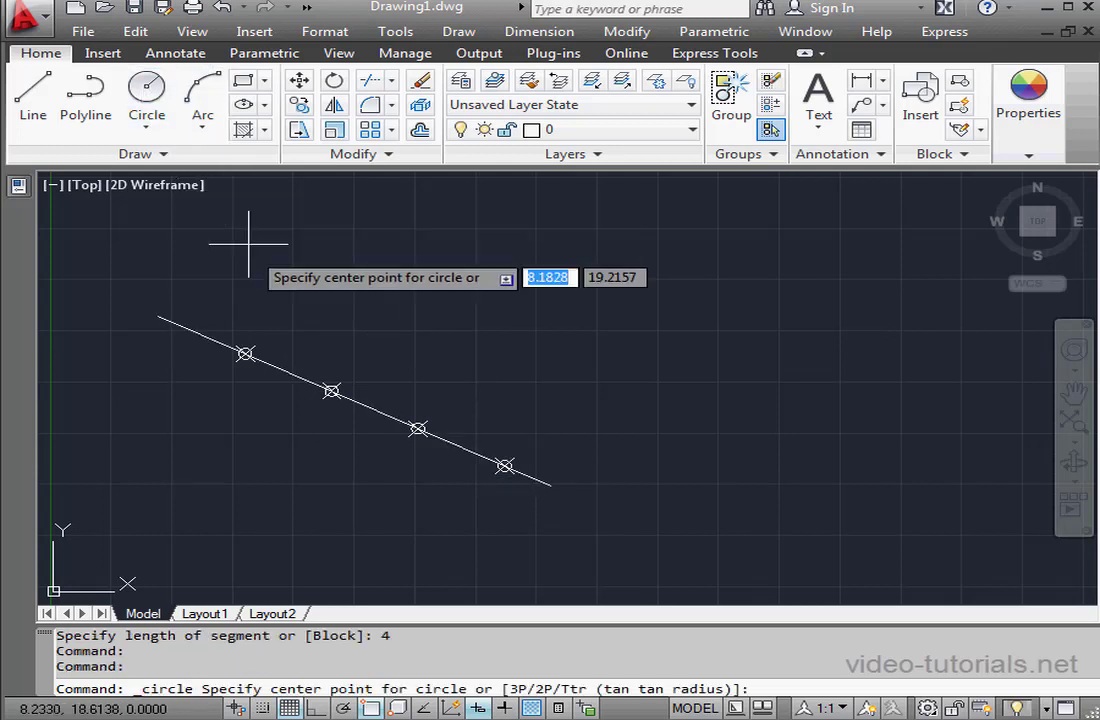
left_click(158, 317)
left_click(187, 303)
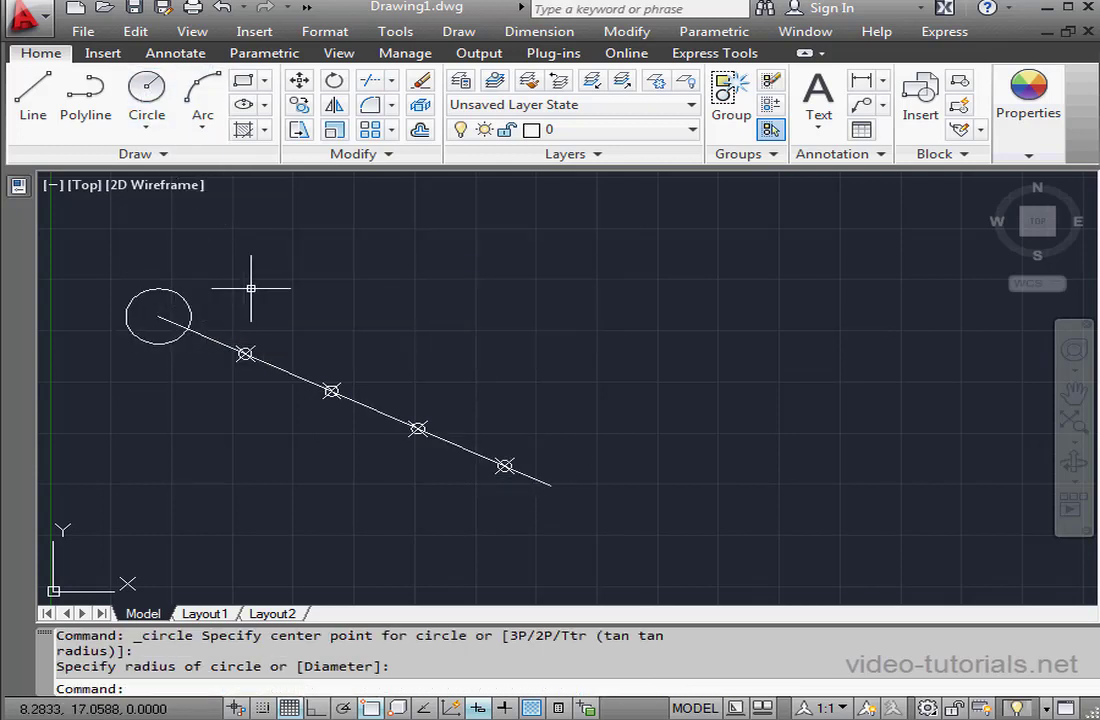
Copy the circle from its centre onto each of the four measured points along the line
left_click(302, 106)
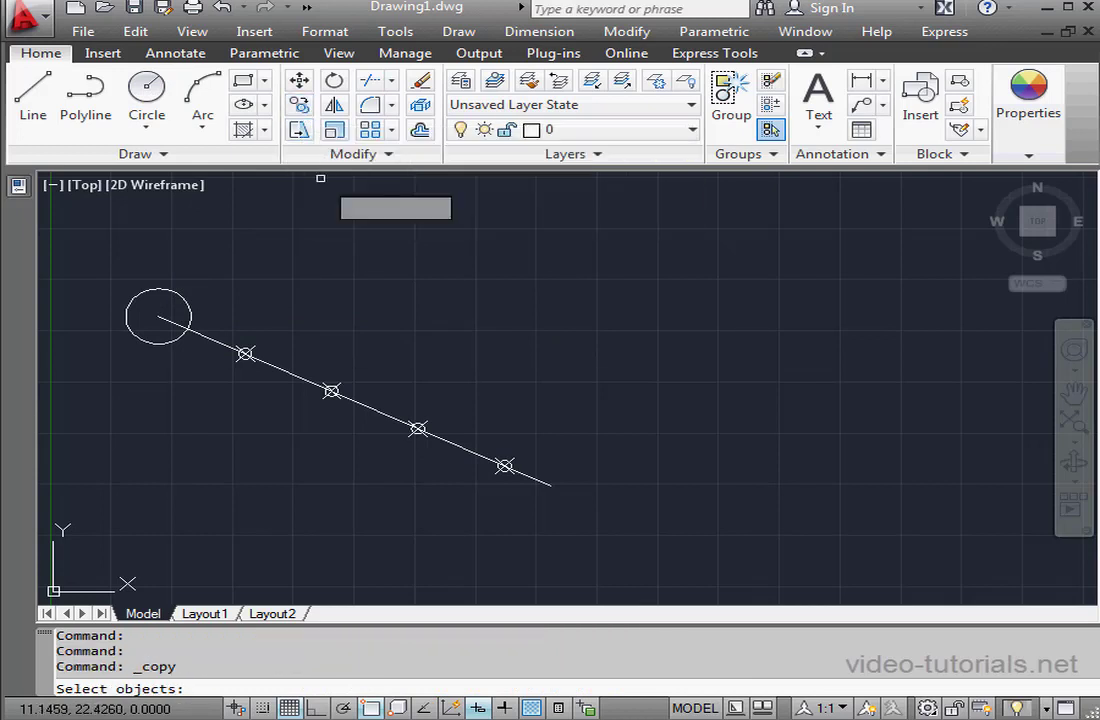
left_click(187, 301)
key("Return")
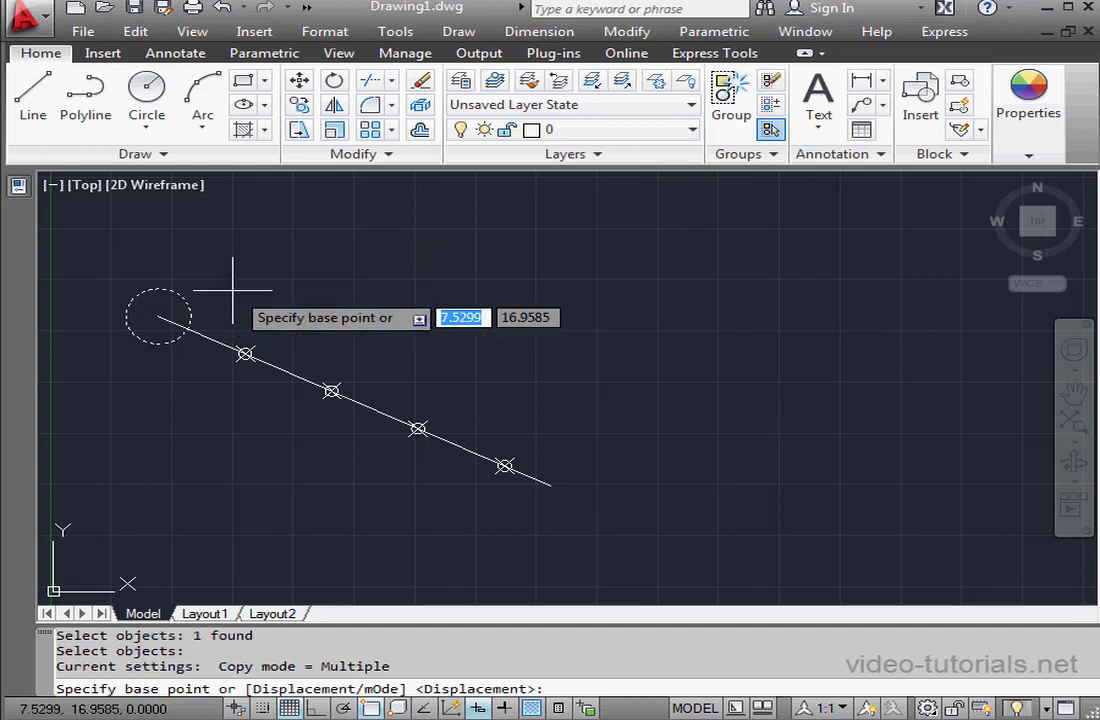
left_click(159, 317)
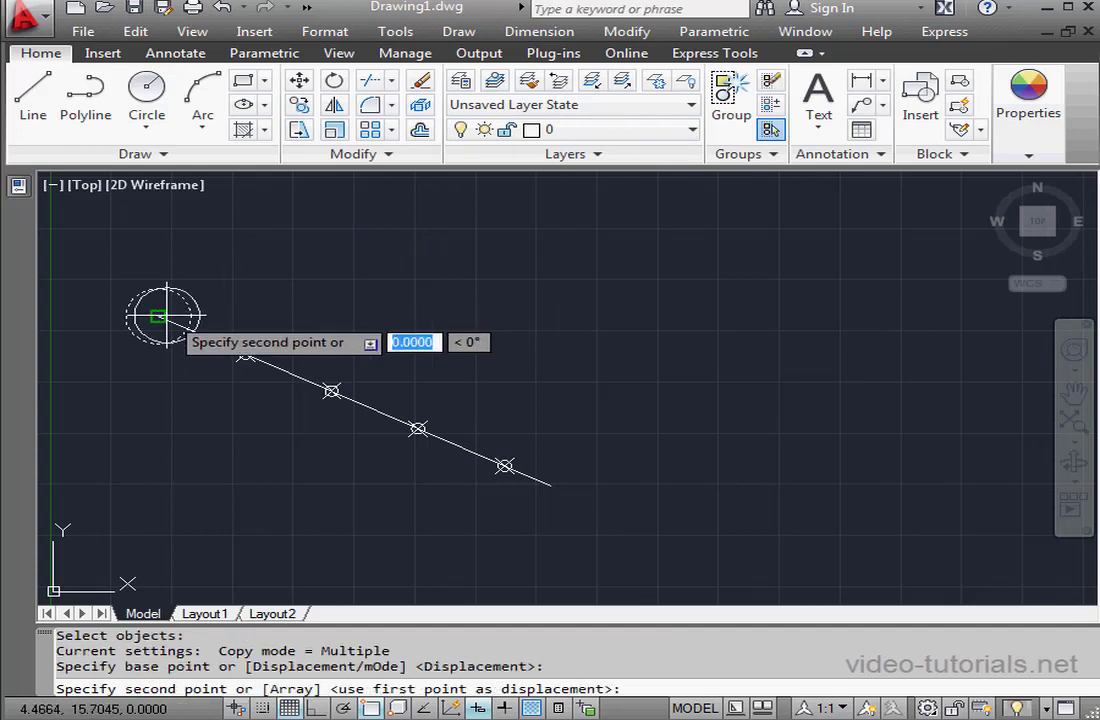
left_click(245, 353)
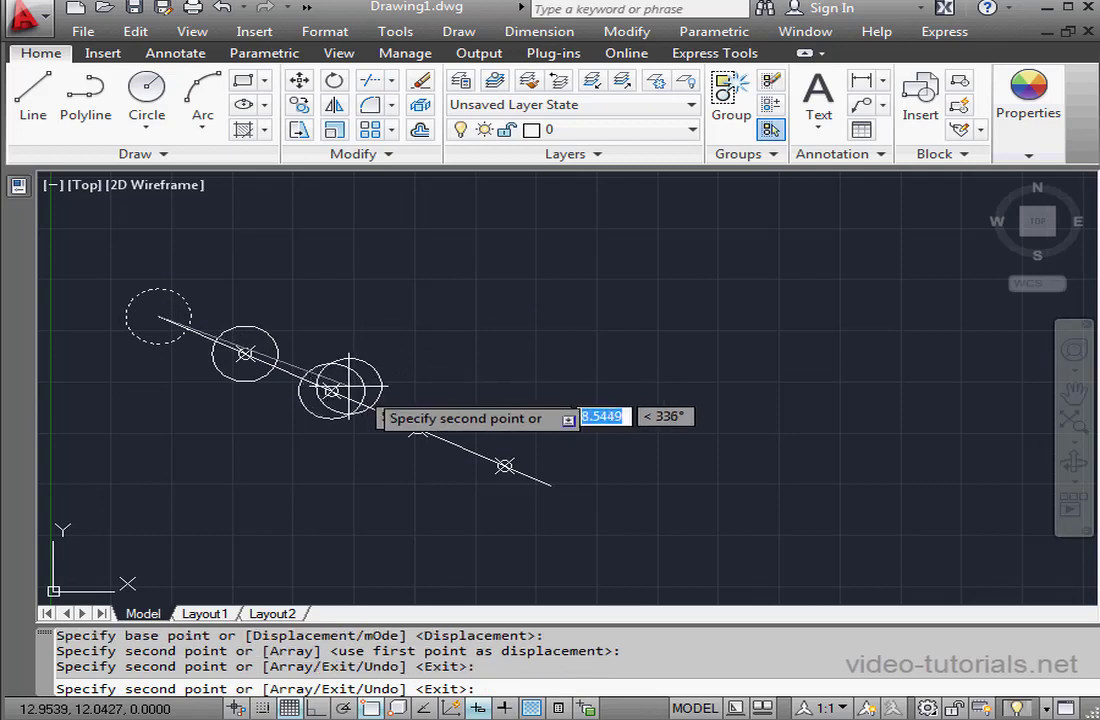
left_click(331, 390)
left_click(418, 428)
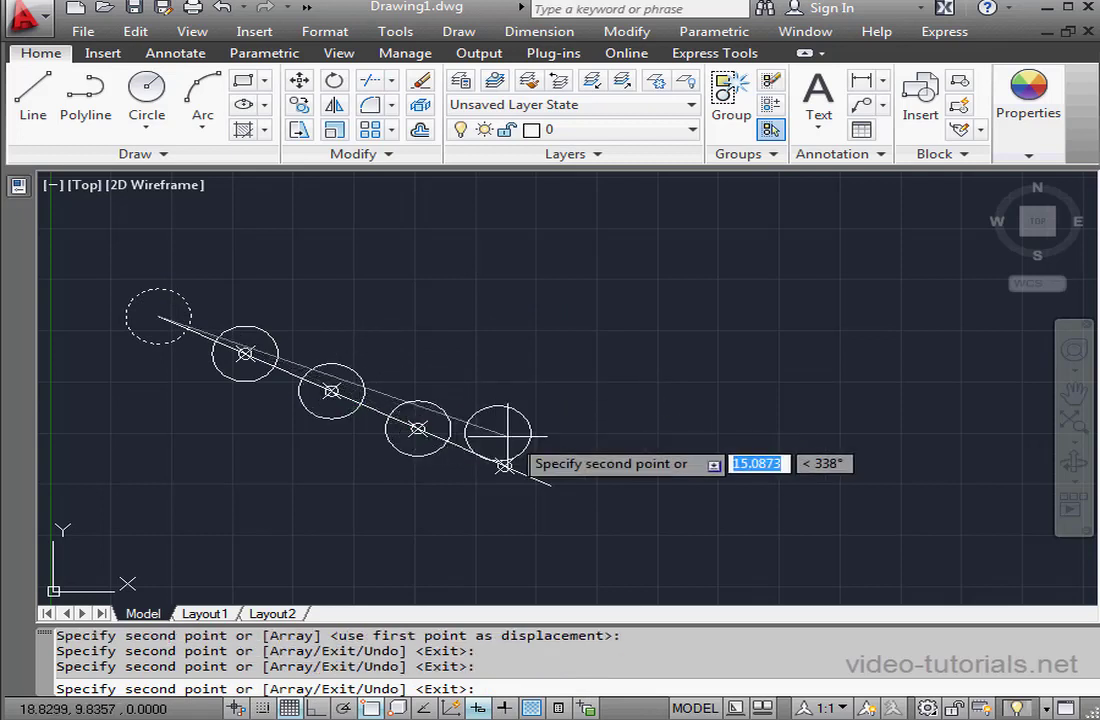
left_click(505, 465)
right_click(512, 381)
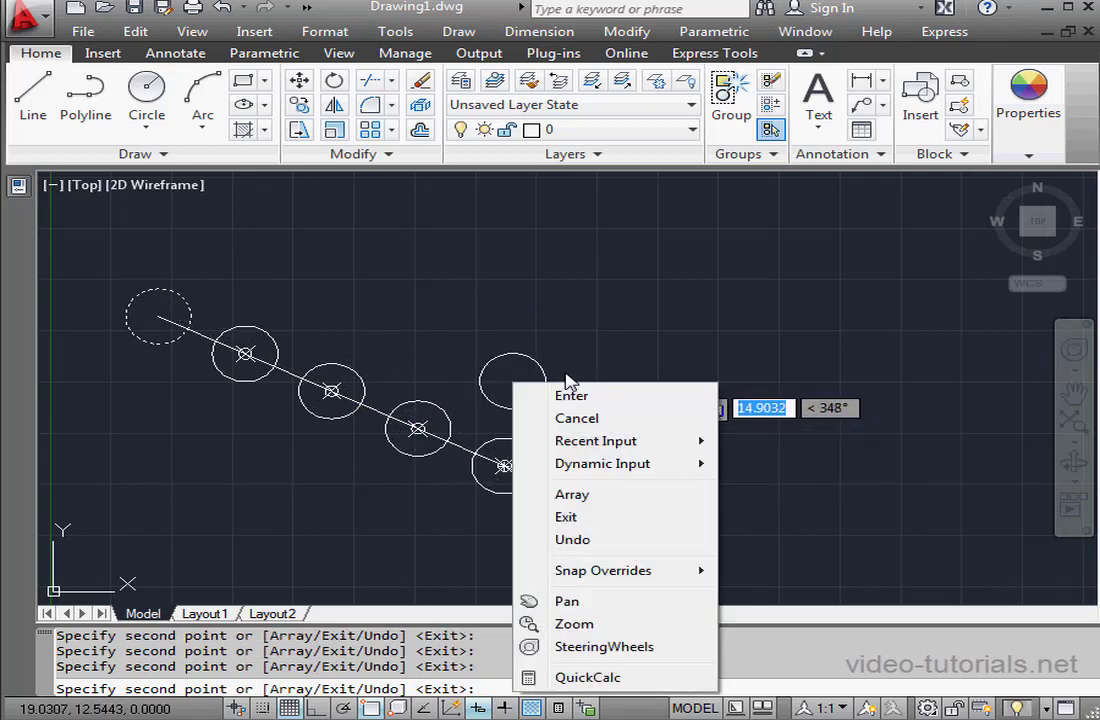
left_click(572, 395)
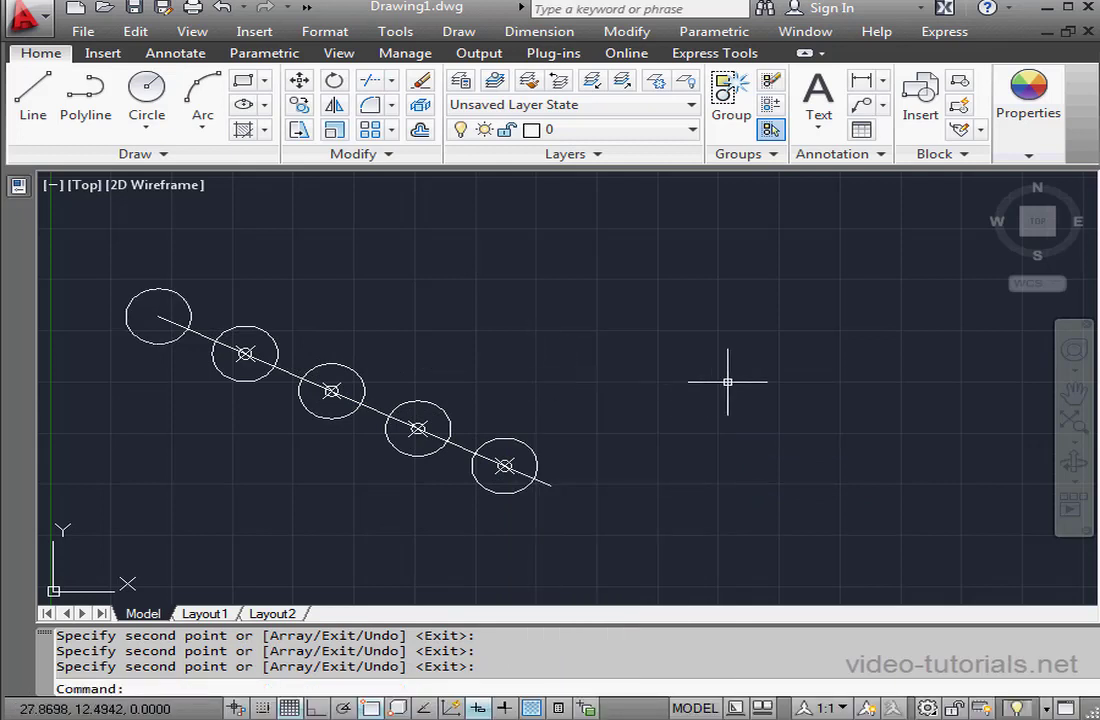
Draw an open three-segment zigzag polyline in the empty area to the right of the circles
middle_click_drag(727, 381, 195, 376)
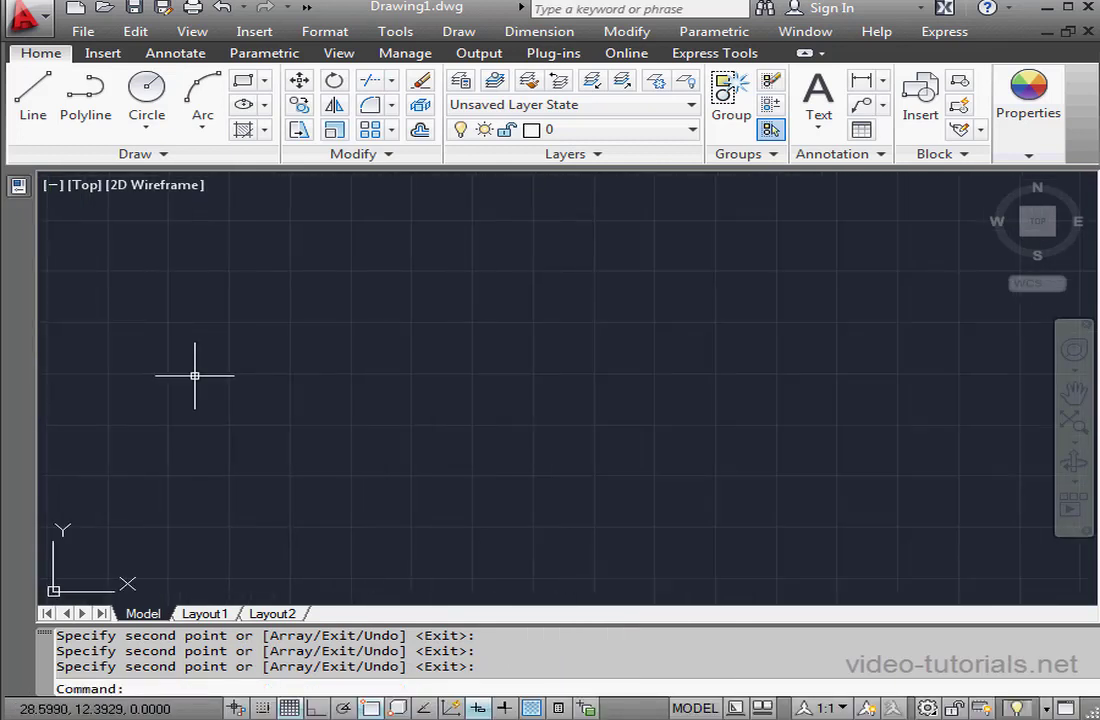
left_click(85, 95)
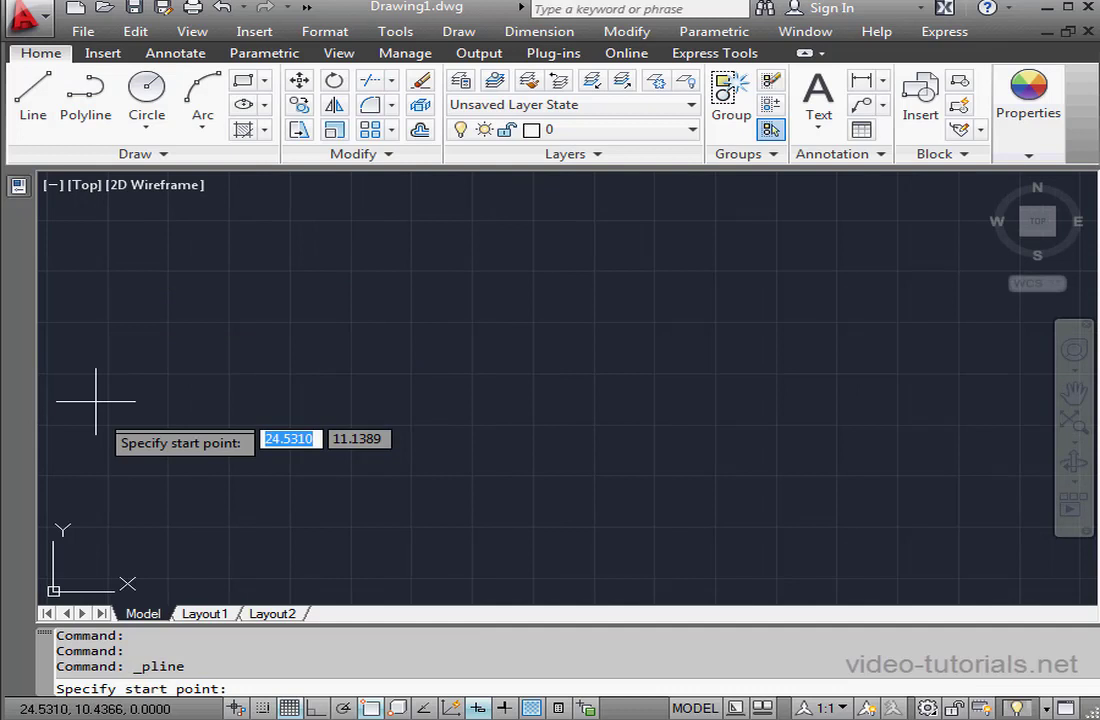
left_click(106, 536)
left_click(242, 499)
left_click(368, 540)
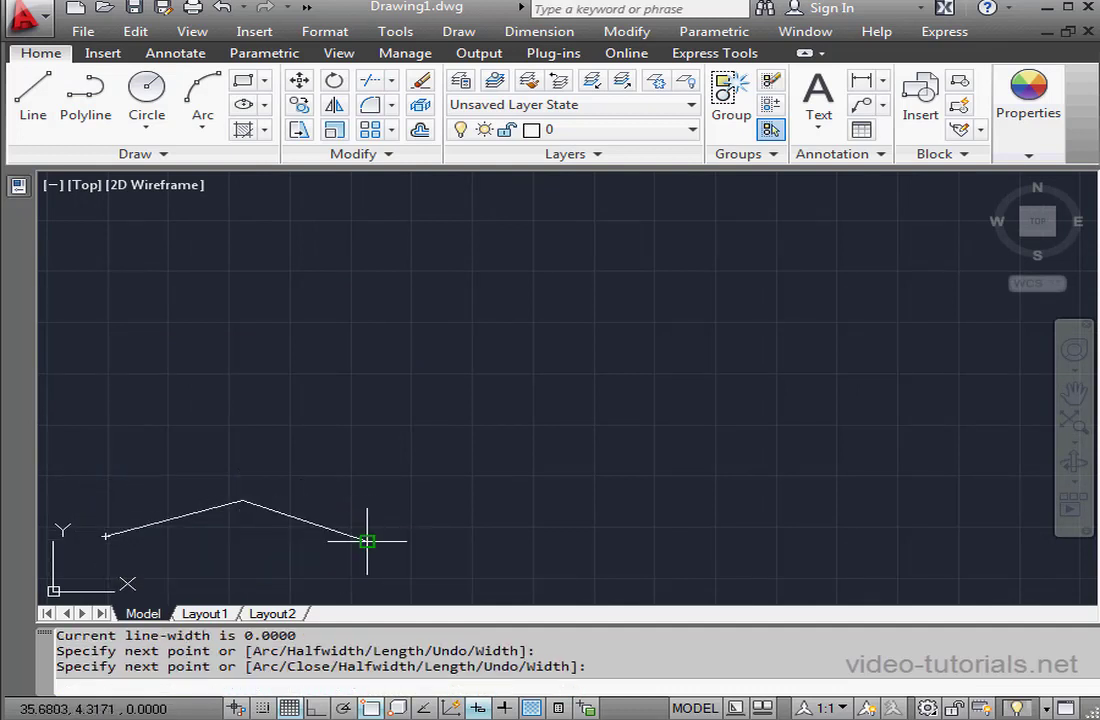
left_click(544, 418)
right_click(589, 416)
left_click(616, 85)
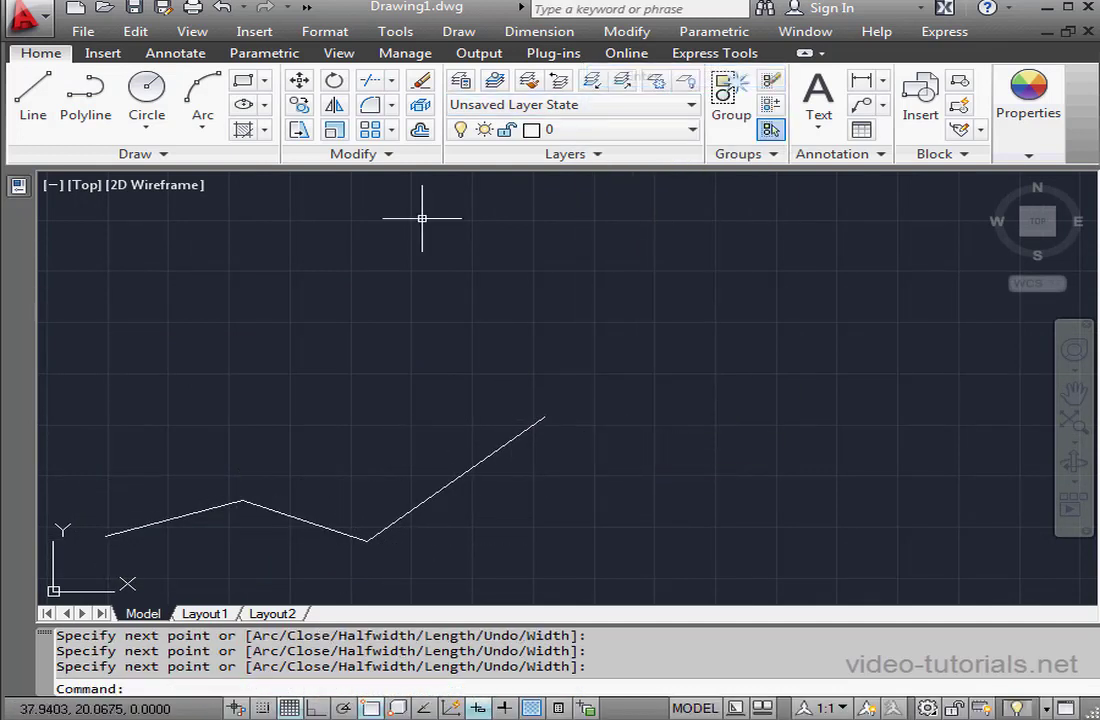
Place points along the polyline with Measure, starting from its upper-right end, at a segment length of 5
left_click(196, 155)
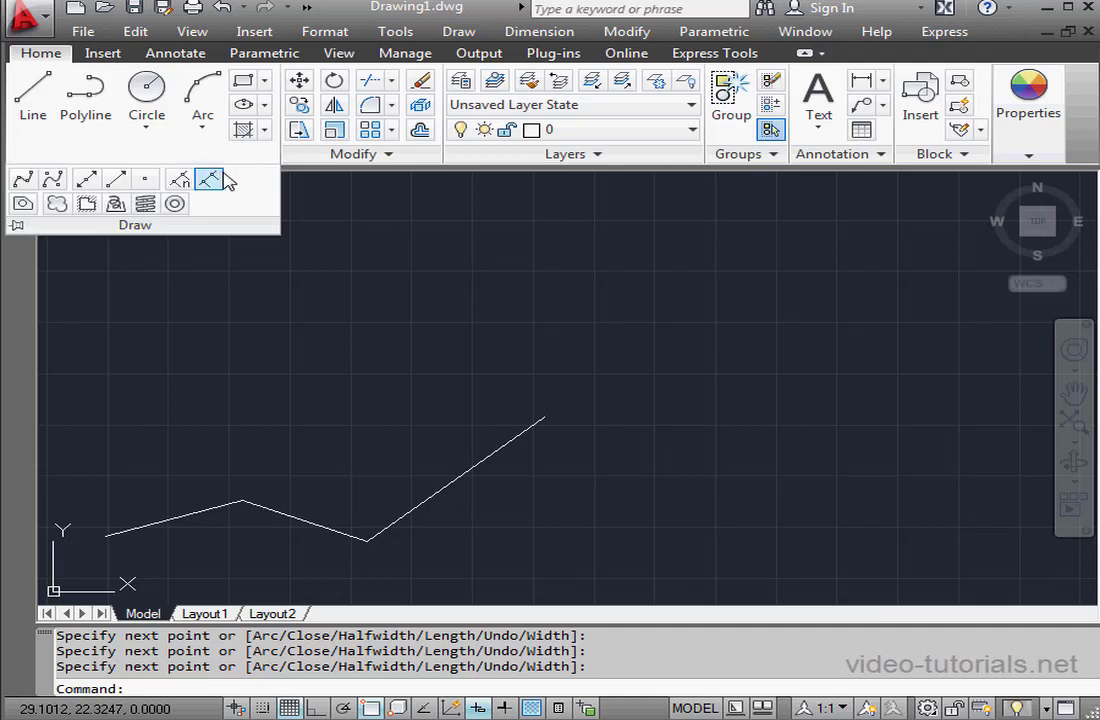
left_click(212, 179)
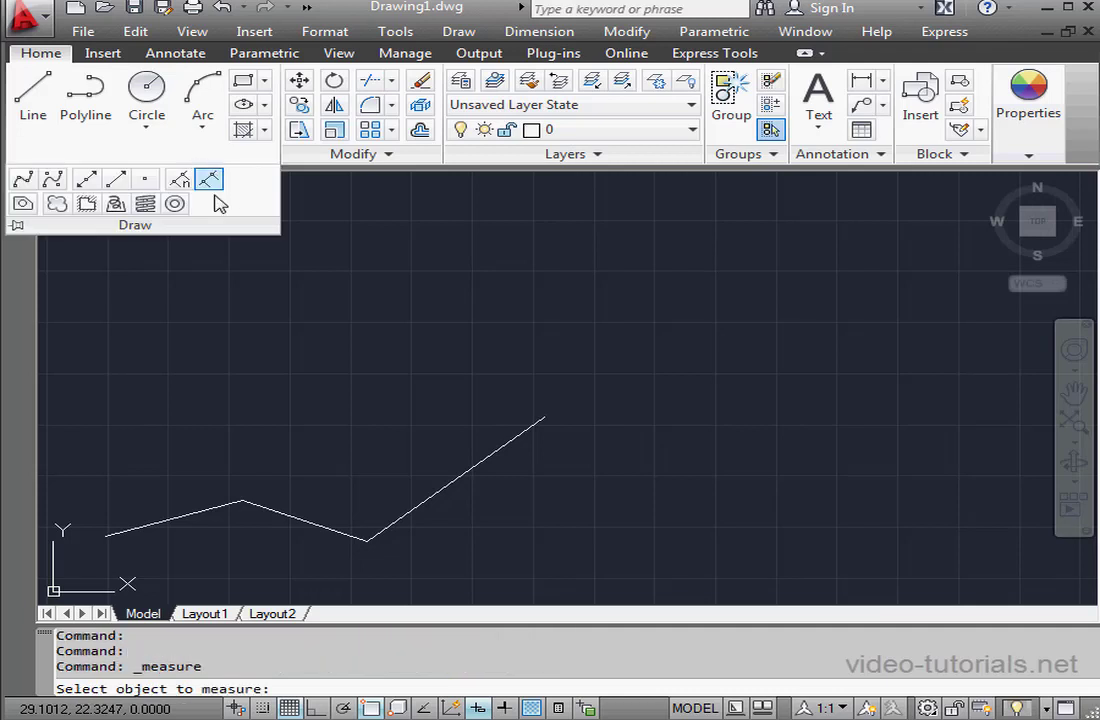
left_click(510, 440)
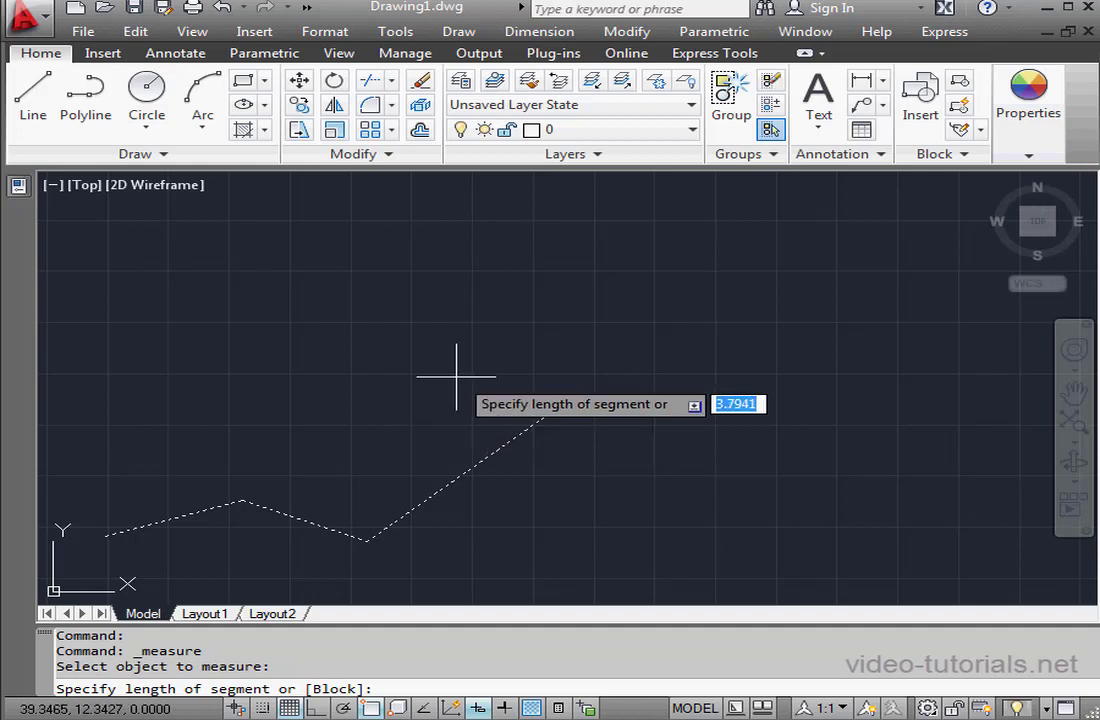
type("5")
key("Return")
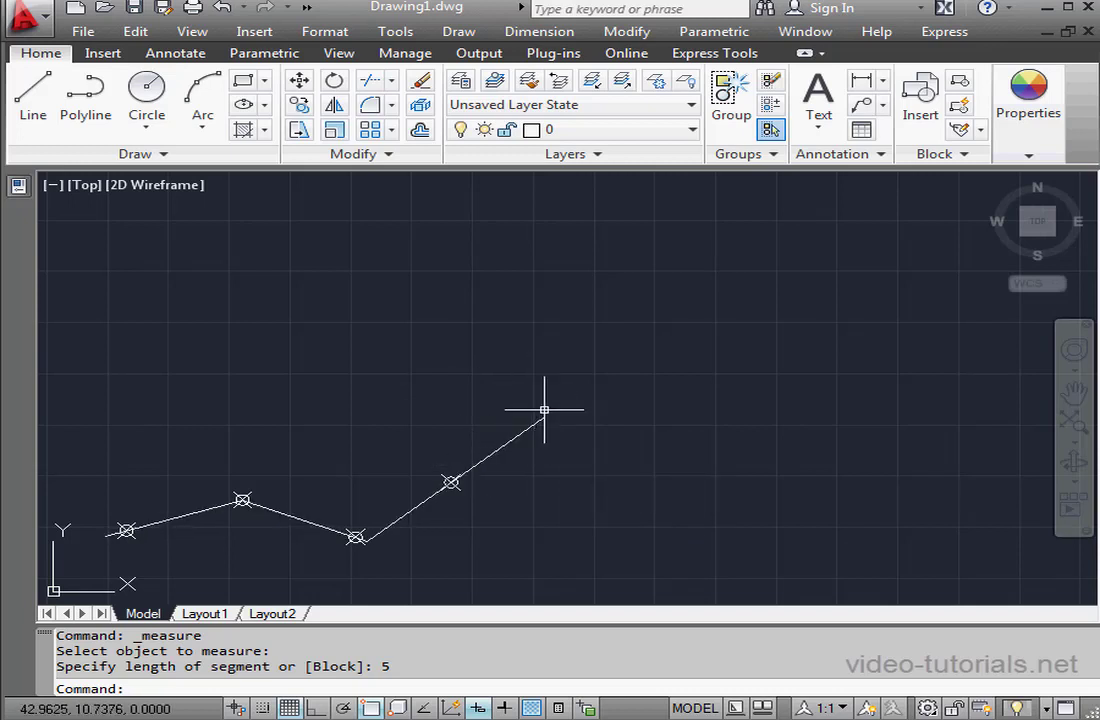
Draw a large circle of about 7.94 radius in the empty area to the right of the polyline
middle_click_drag(555, 410, 235, 410)
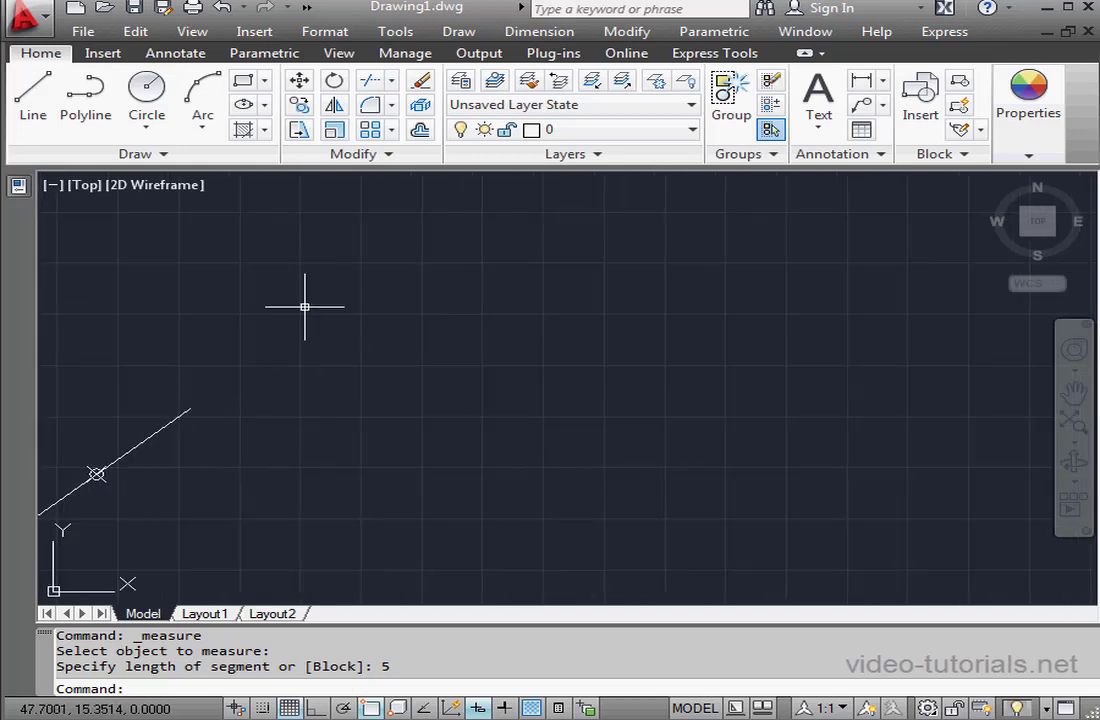
left_click(150, 98)
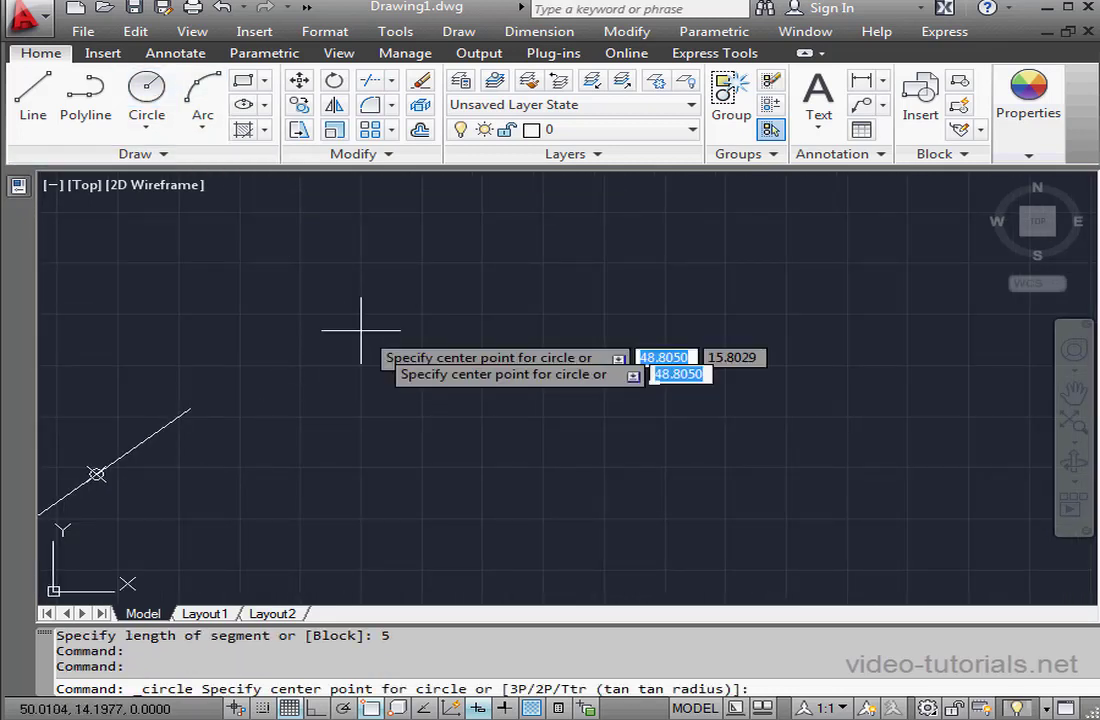
left_click(413, 399)
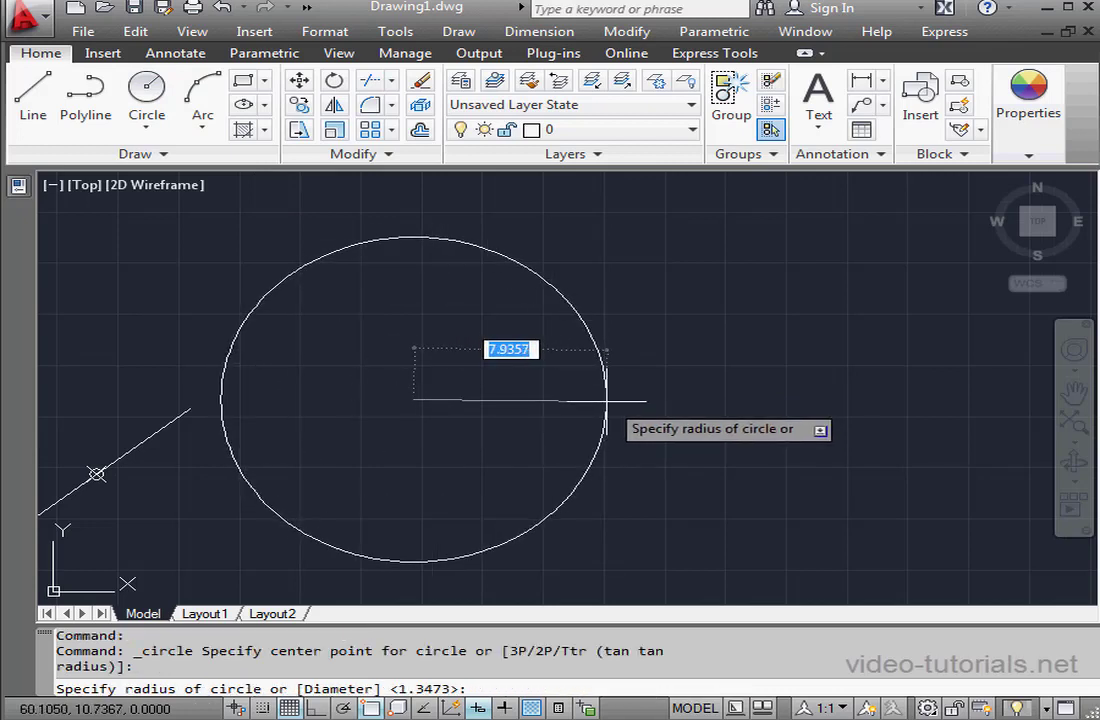
left_click(606, 400)
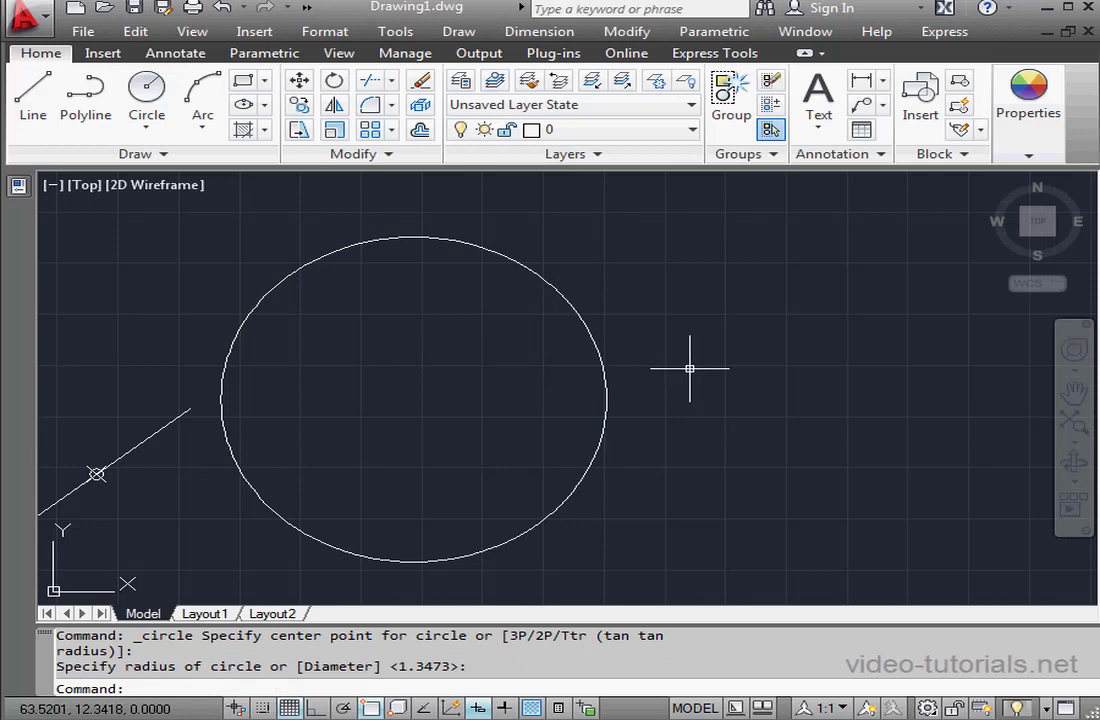
Place points around the large circle with Measure at a segment length of 5
left_click(163, 155)
left_click(208, 181)
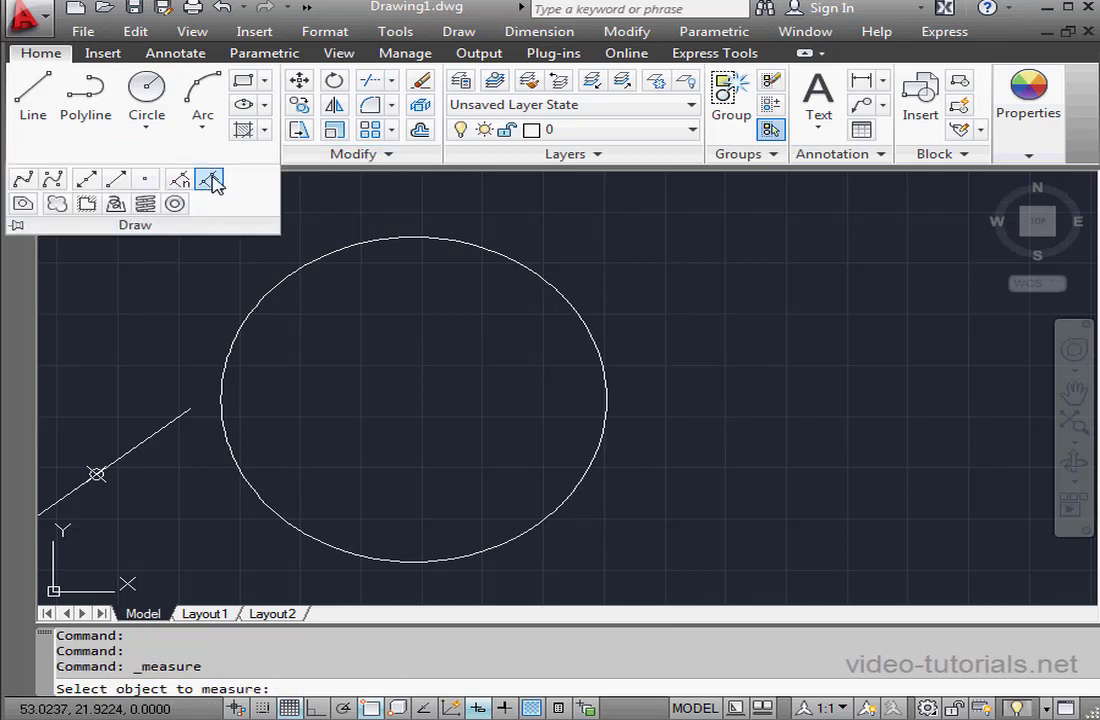
left_click(601, 346)
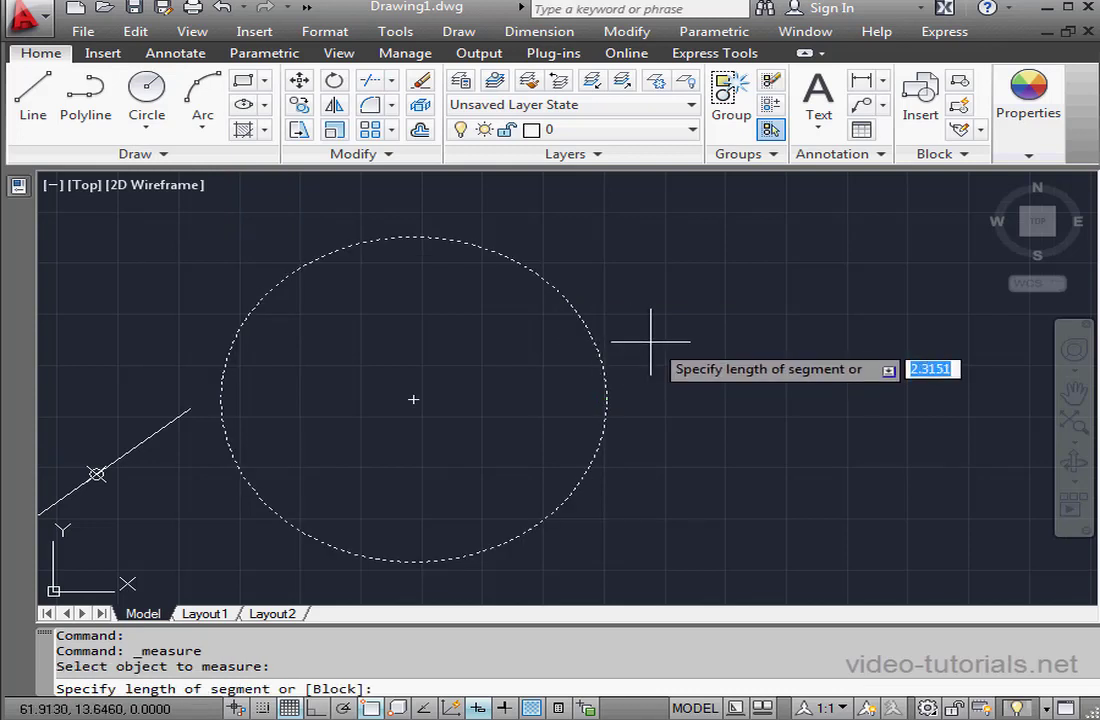
key("Return")
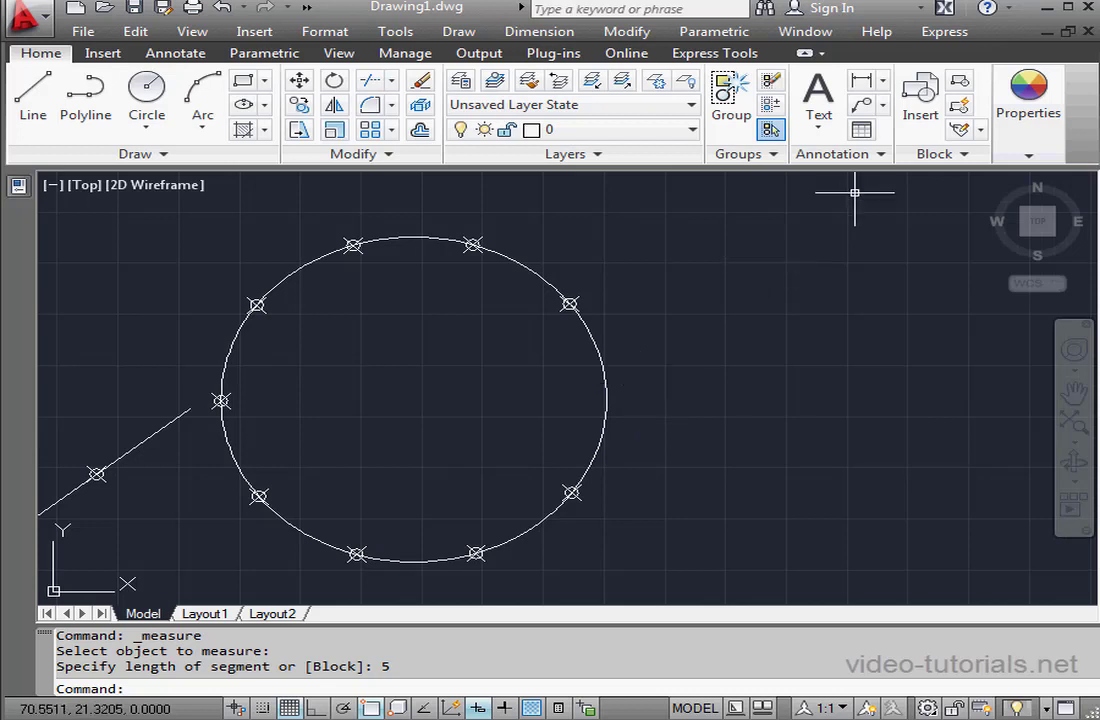
left_click(882, 80)
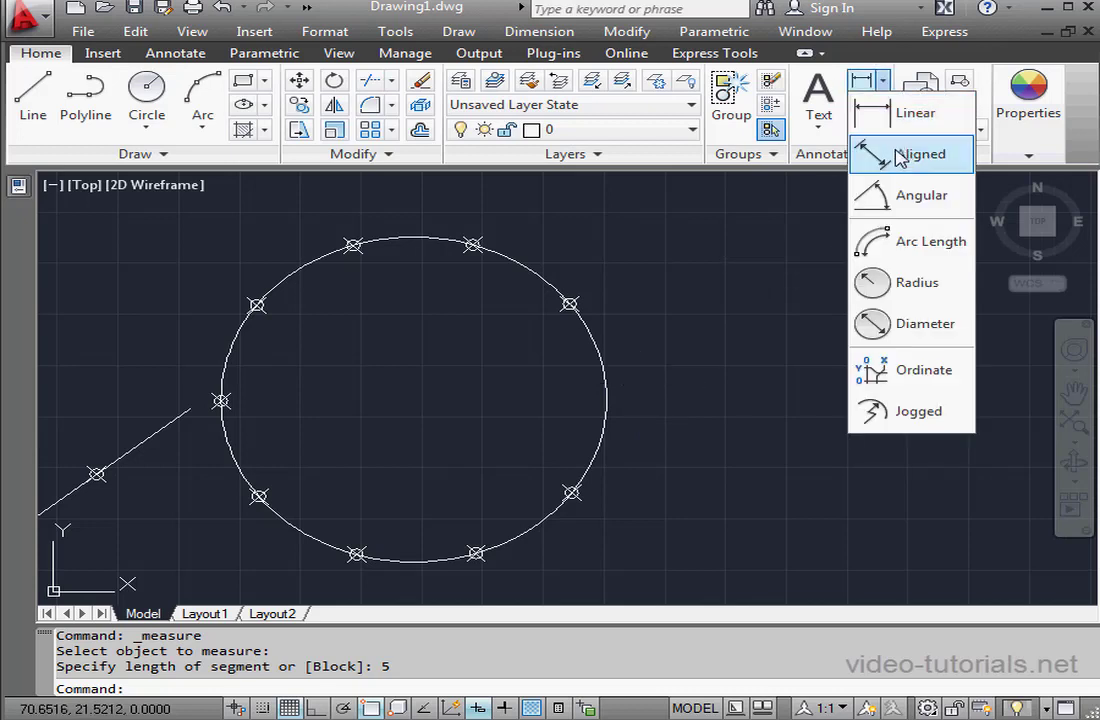
left_click(893, 244)
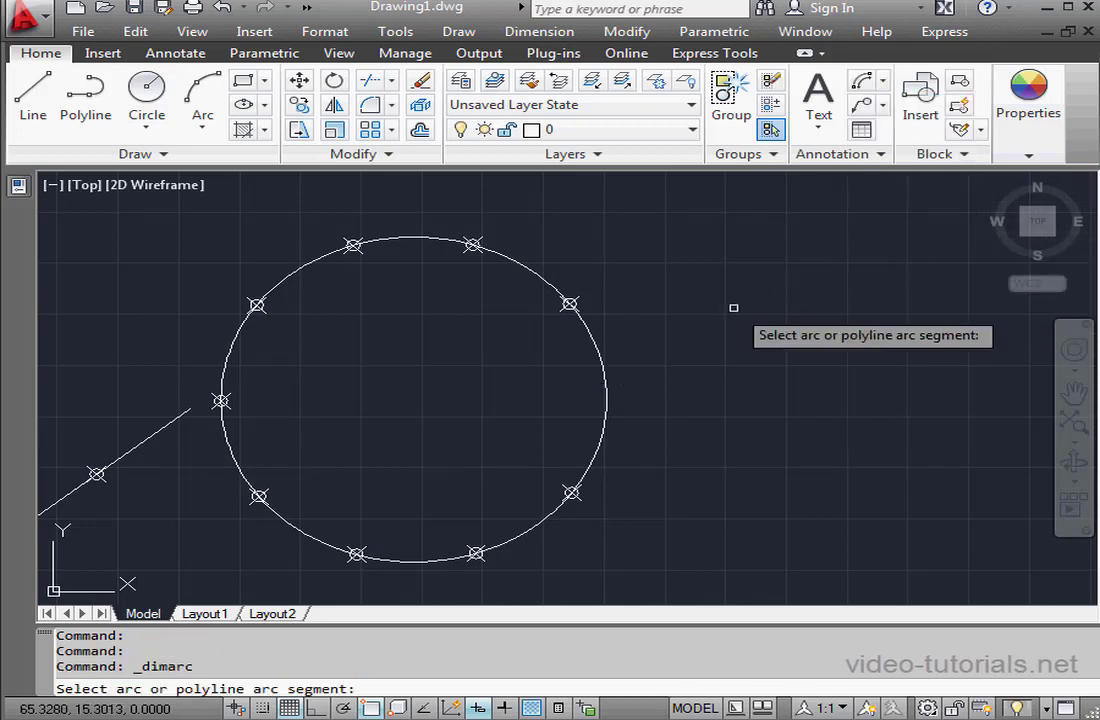
left_click(608, 393)
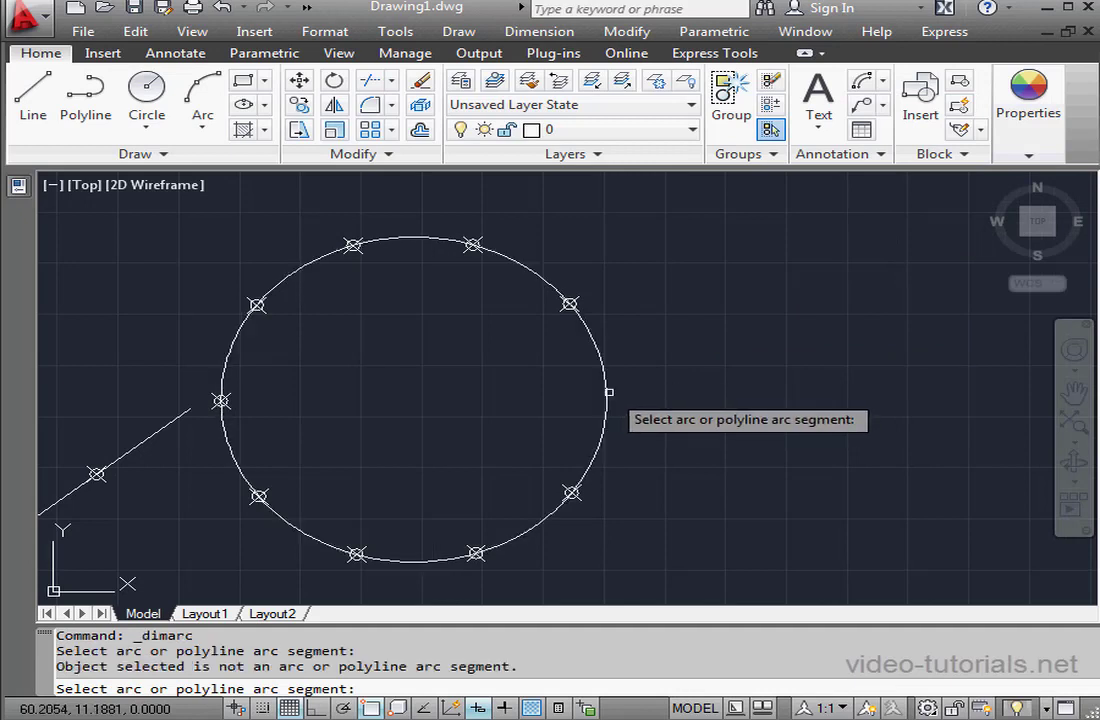
left_click(594, 337)
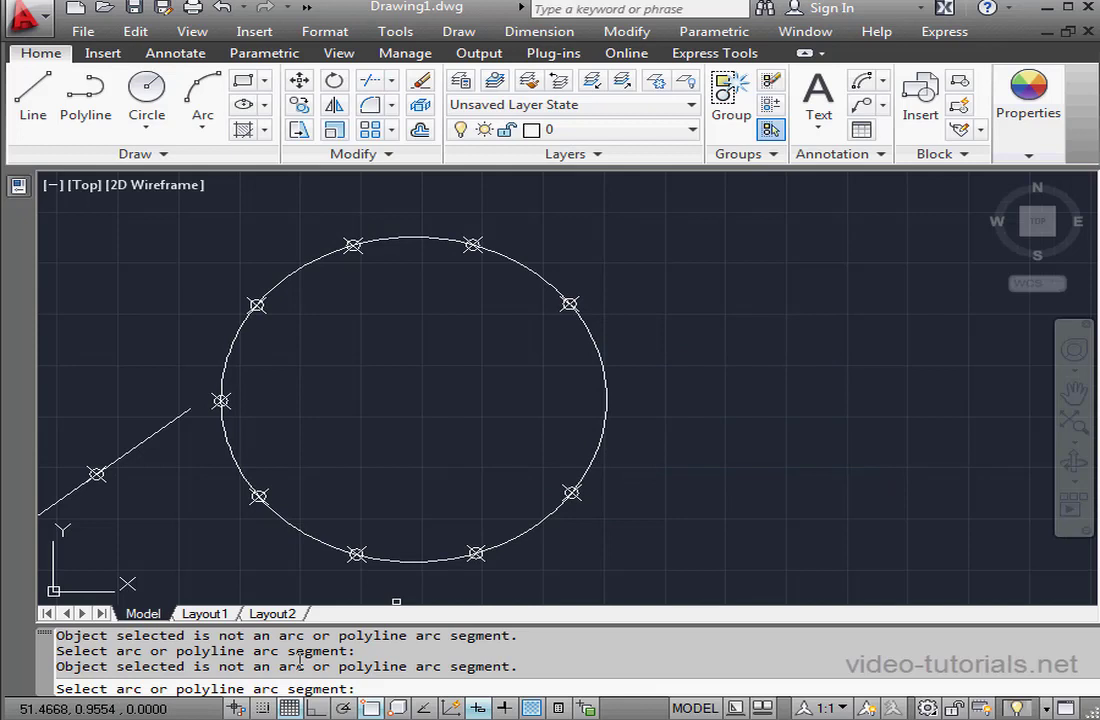
key("Escape")
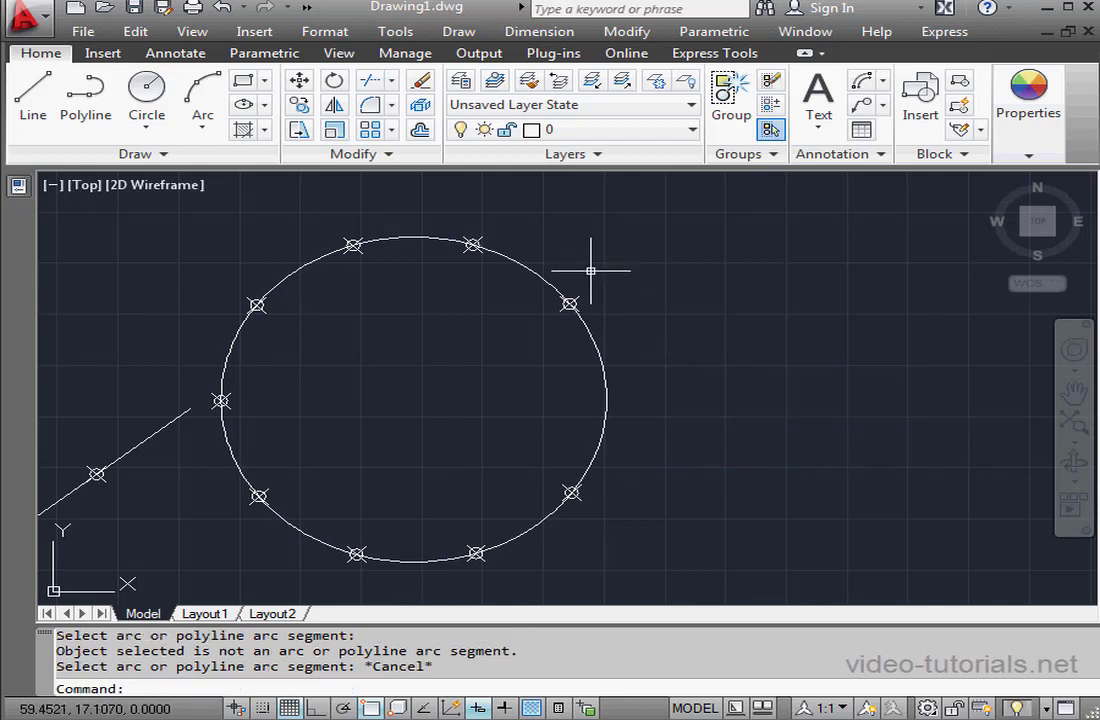
Draw a Start, Center, Length arc over the large circle from its right quadrant, centered on the circle, to the first point above
left_click(210, 133)
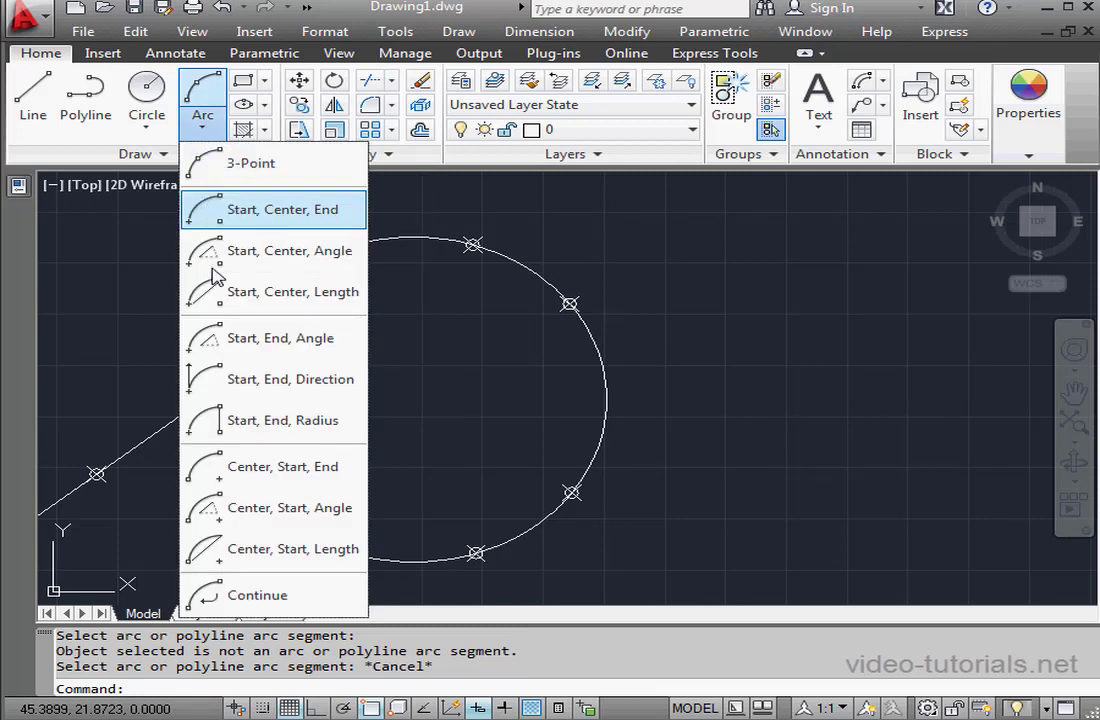
left_click(234, 297)
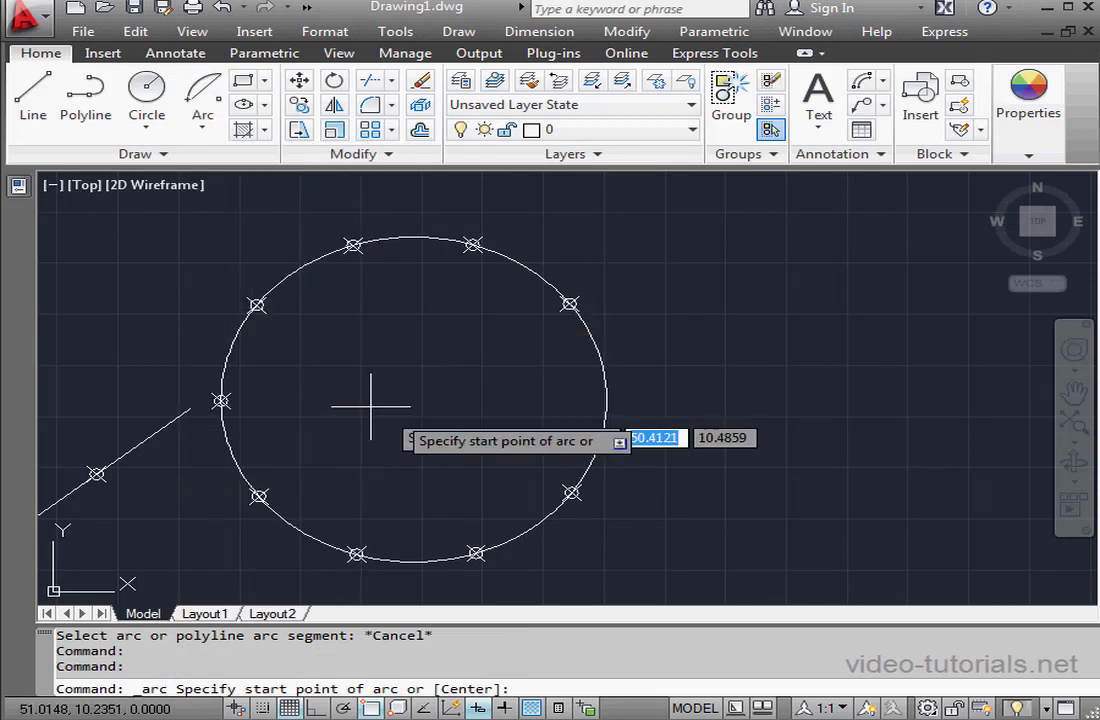
left_click(607, 399)
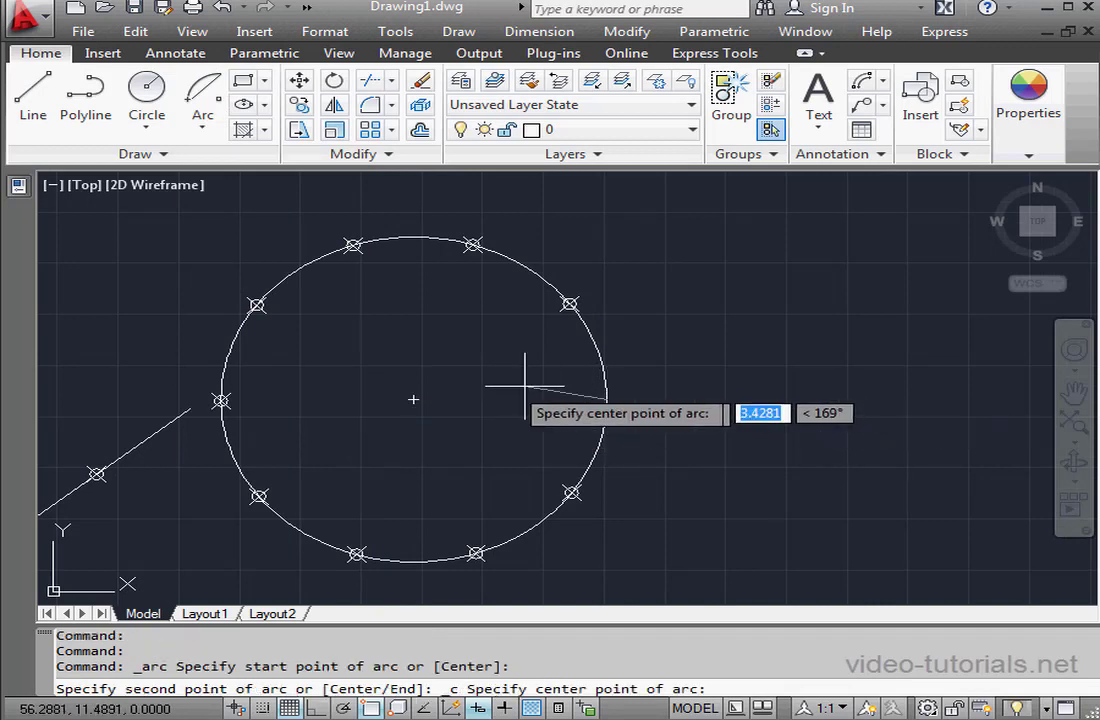
left_click(413, 399)
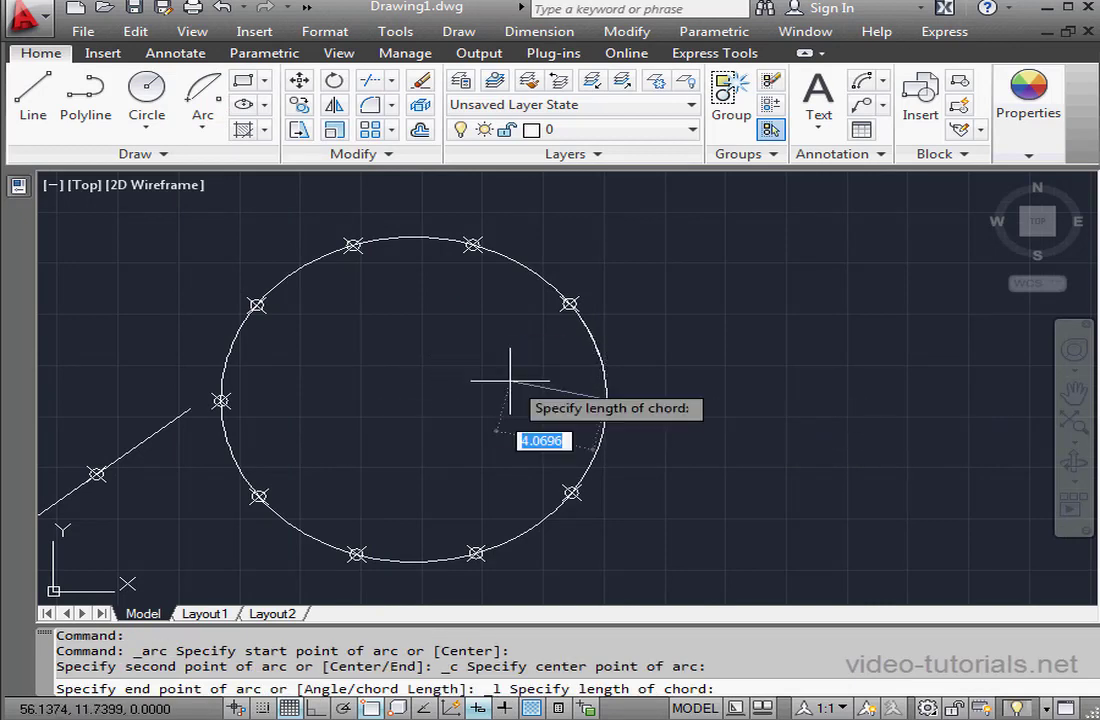
left_click(568, 303)
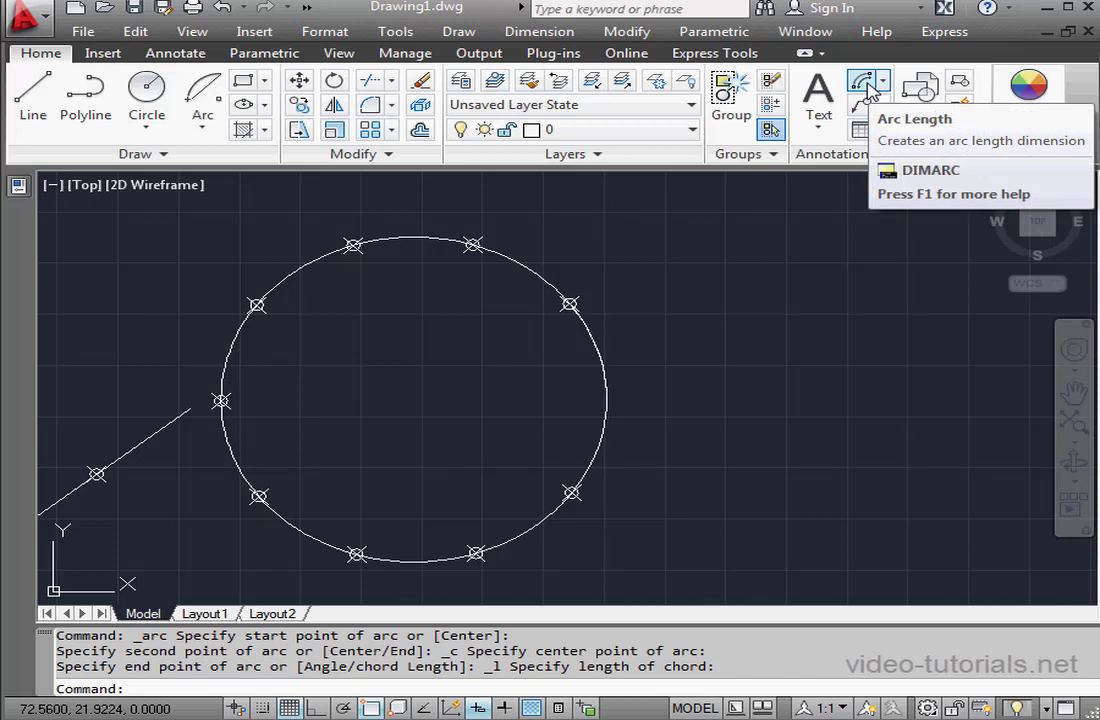
Add an arc length dimension to the new arc, placed just outside the circle, and check its value up close
left_click(866, 84)
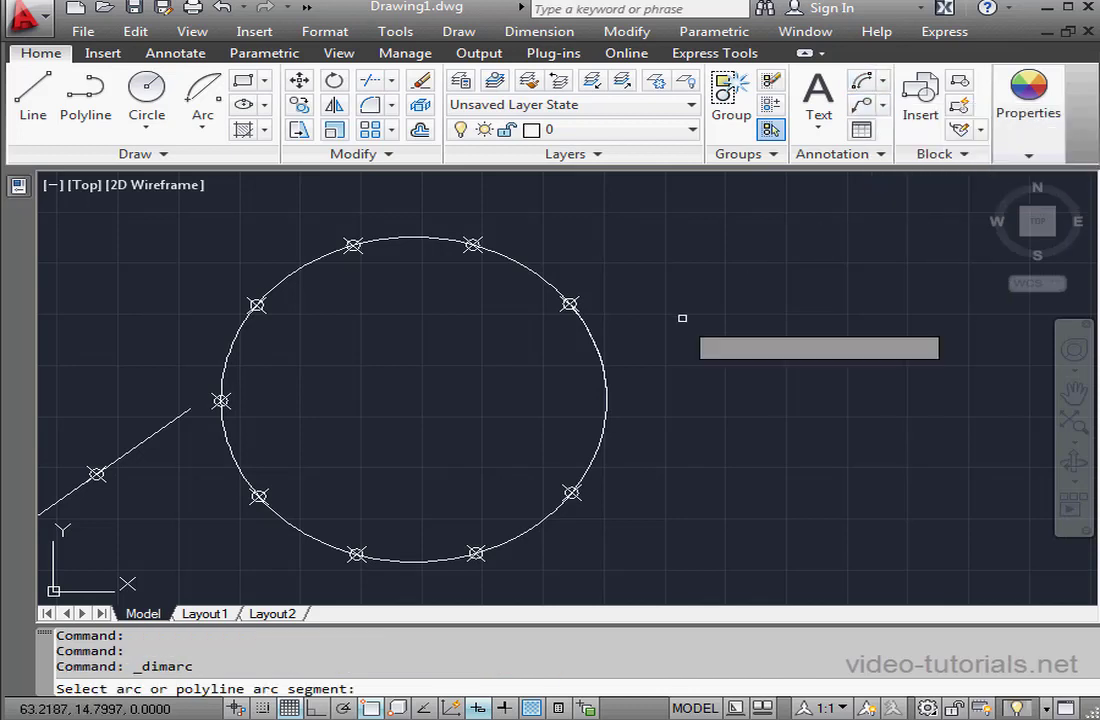
left_click(602, 357)
left_click(633, 339)
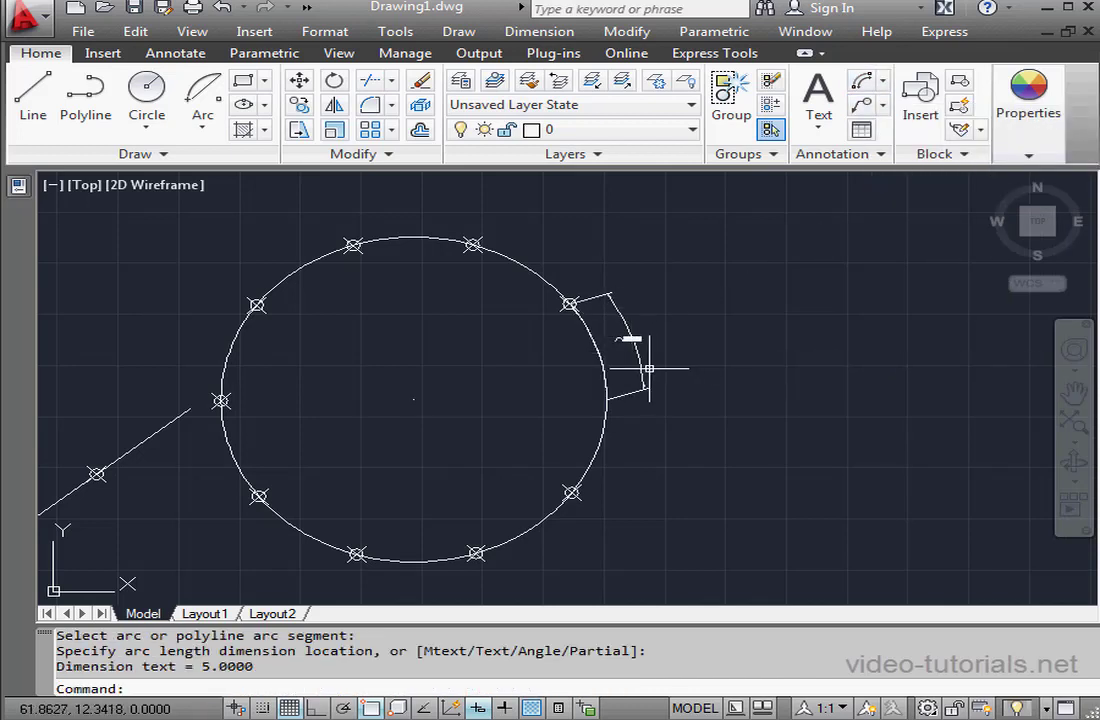
scroll(649, 369, "up", 5)
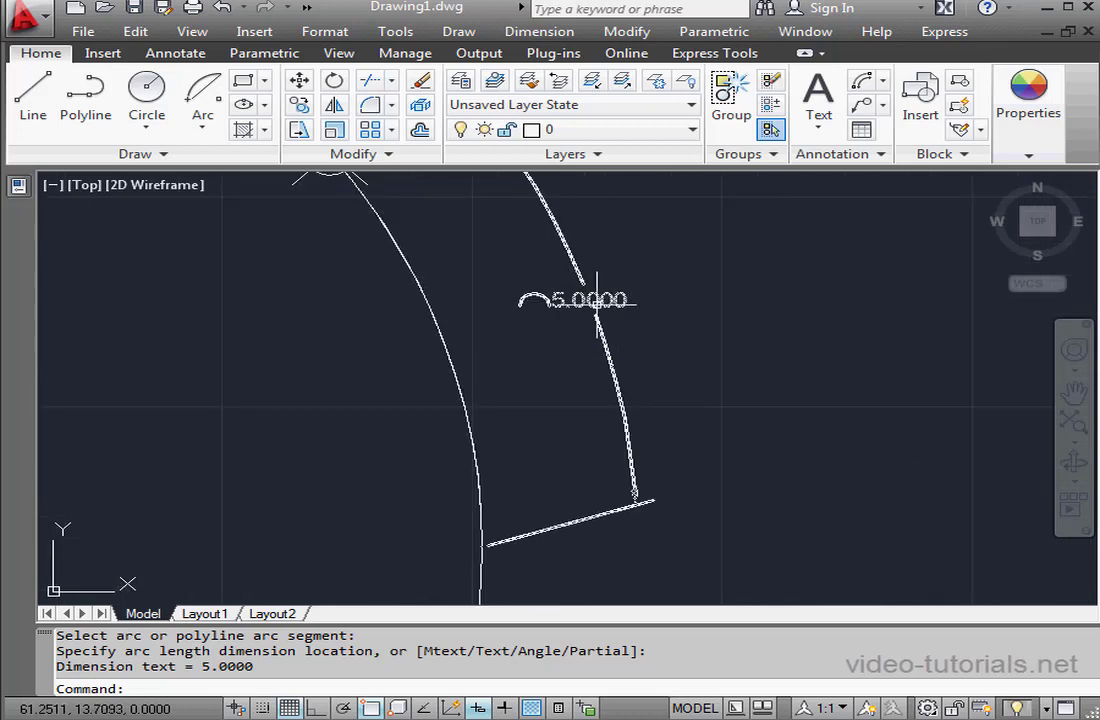
scroll(595, 300, "down", 5)
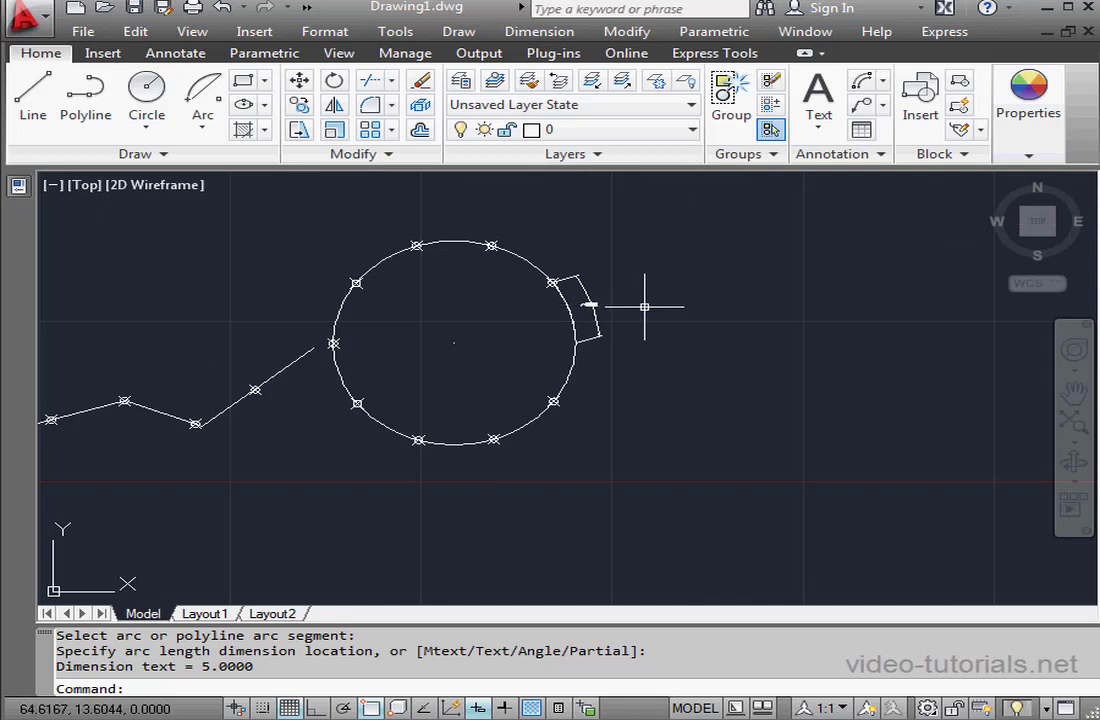
Draw a wide rectangle in the empty area to the right of the large circle
middle_click_drag(644, 307, 251, 313)
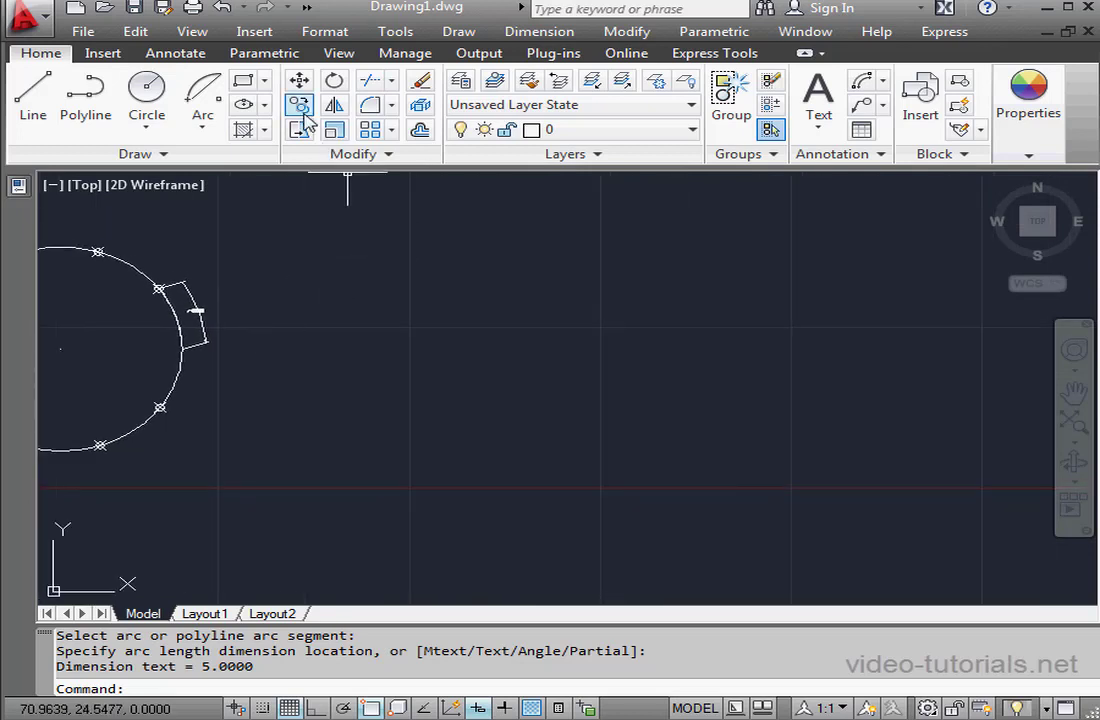
left_click(242, 85)
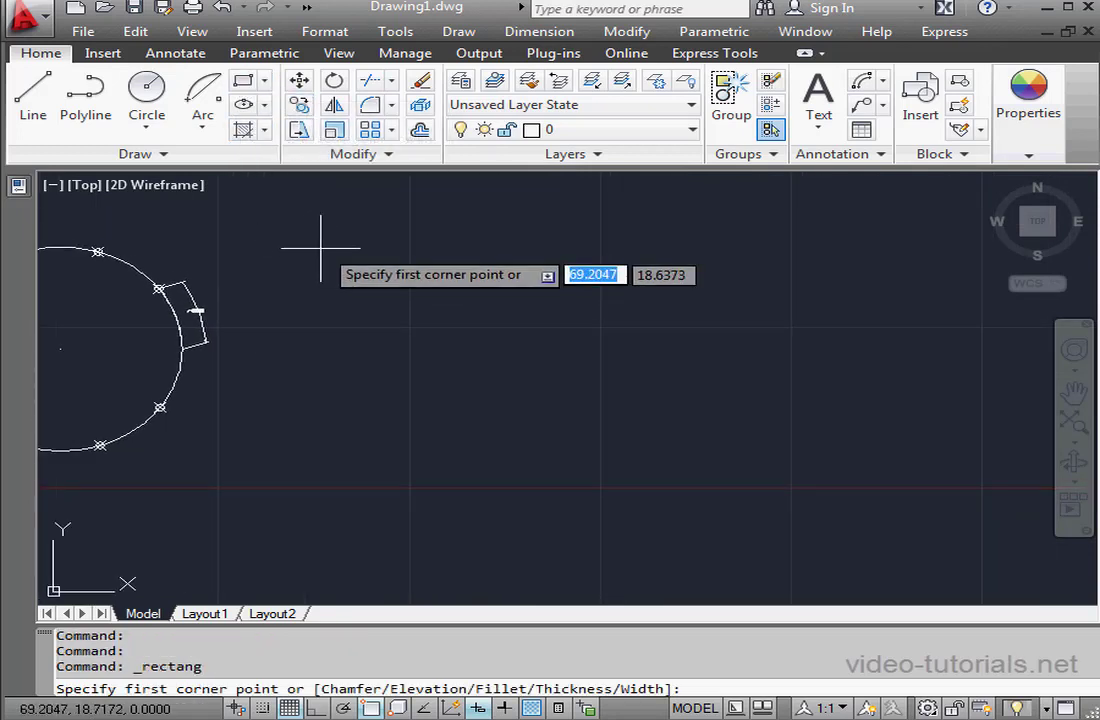
left_click(362, 259)
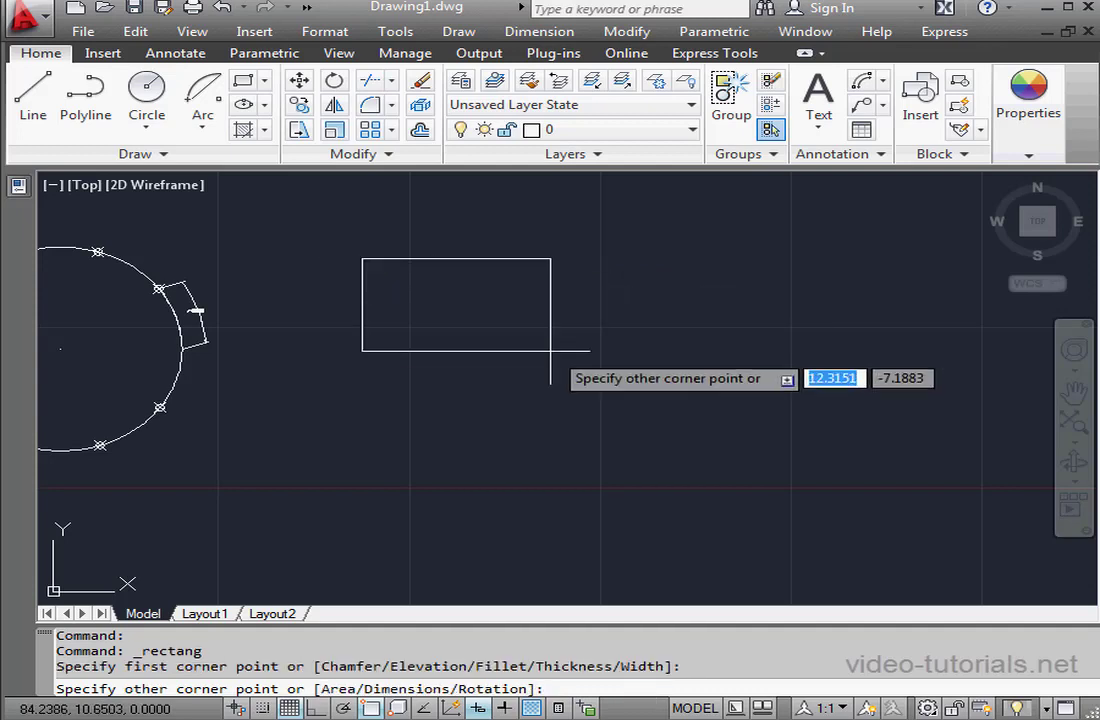
left_click(686, 411)
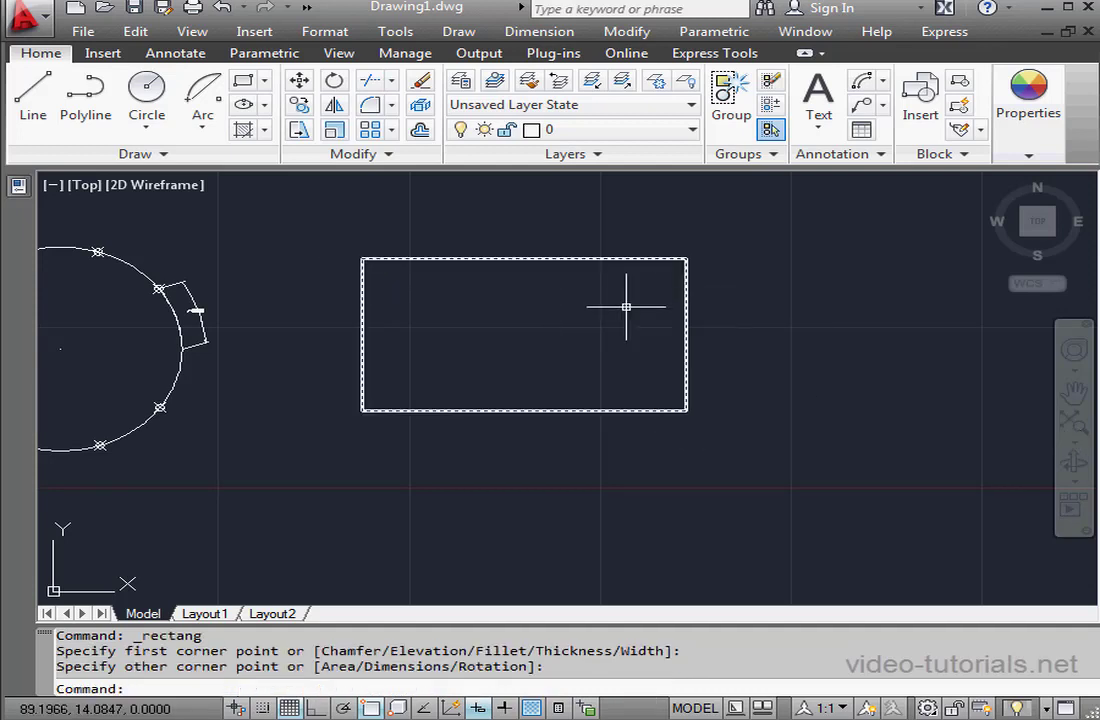
Place points around the rectangle with Measure, selecting its top edge near the upper-left corner, at a segment length of 8
left_click(166, 155)
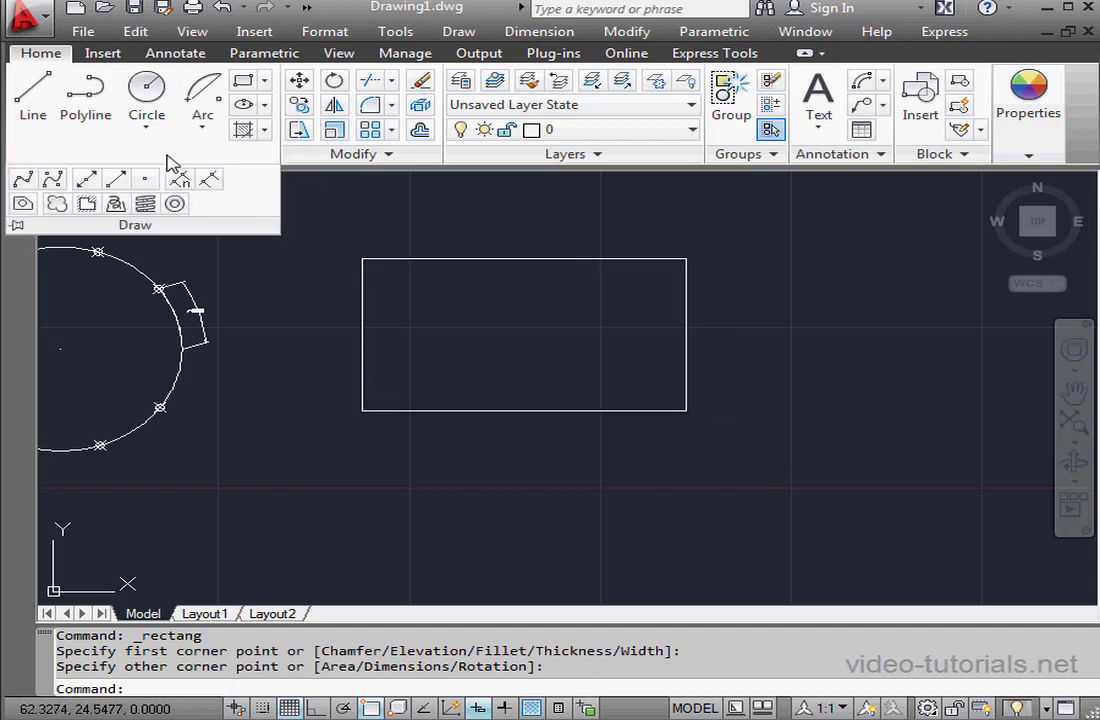
left_click(176, 203)
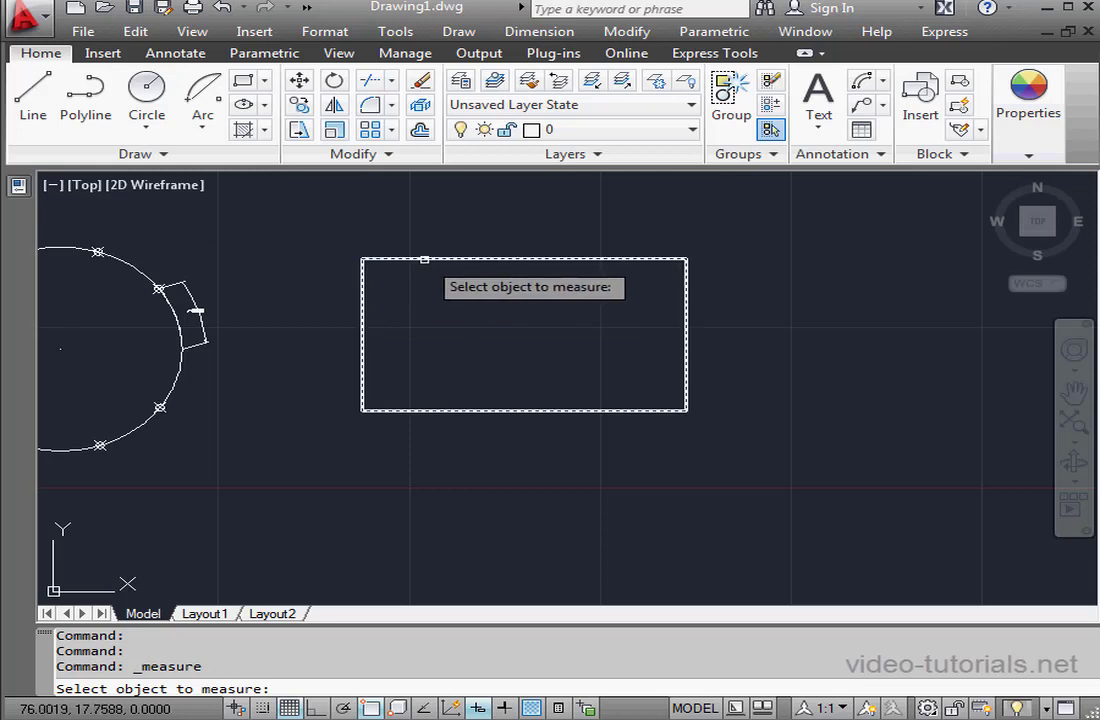
left_click(424, 260)
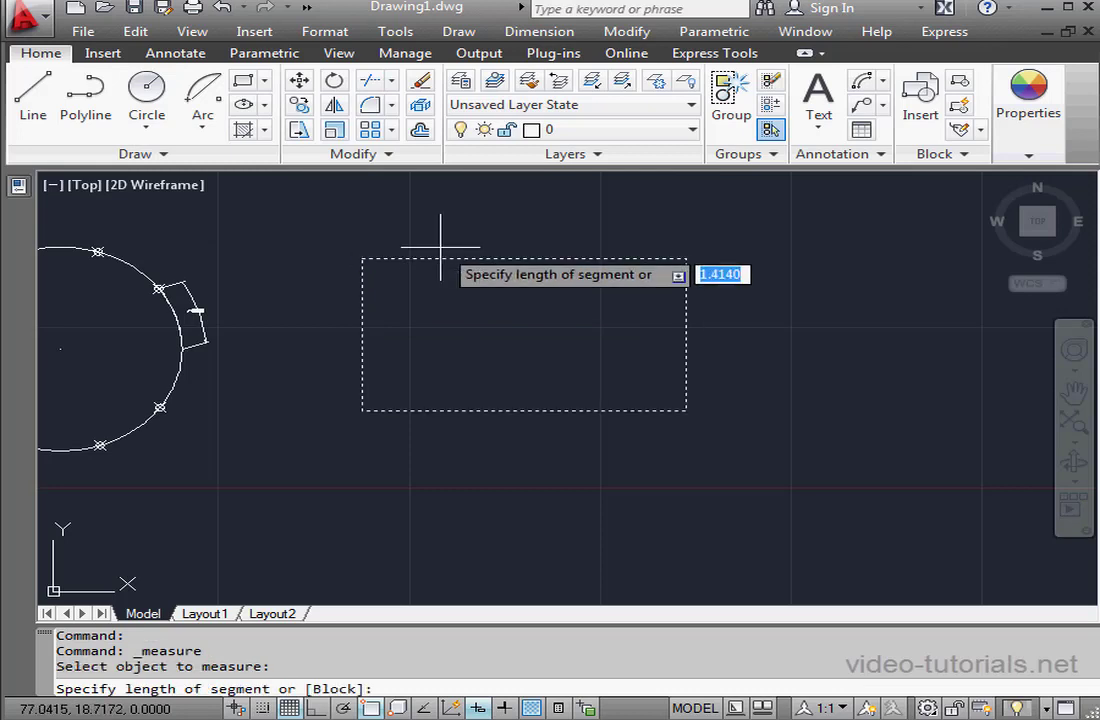
type("8")
key("Return")
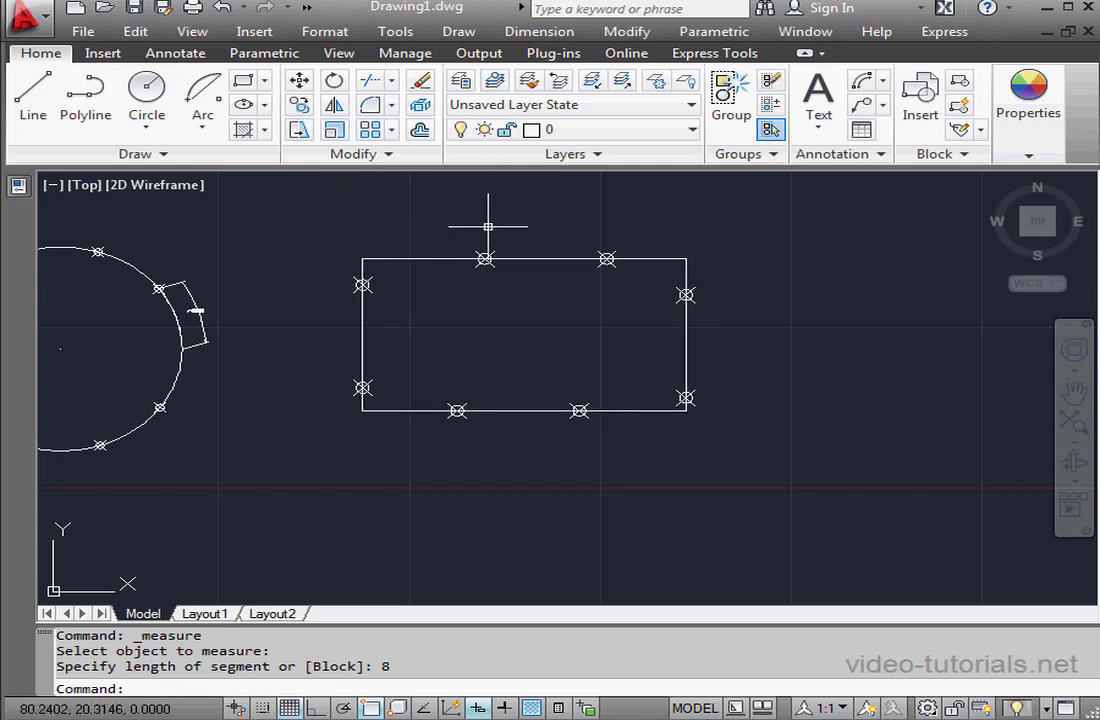
Add a linear dimension above the rectangle from its upper-left corner to the first point on the top edge, and check its value
left_click(883, 80)
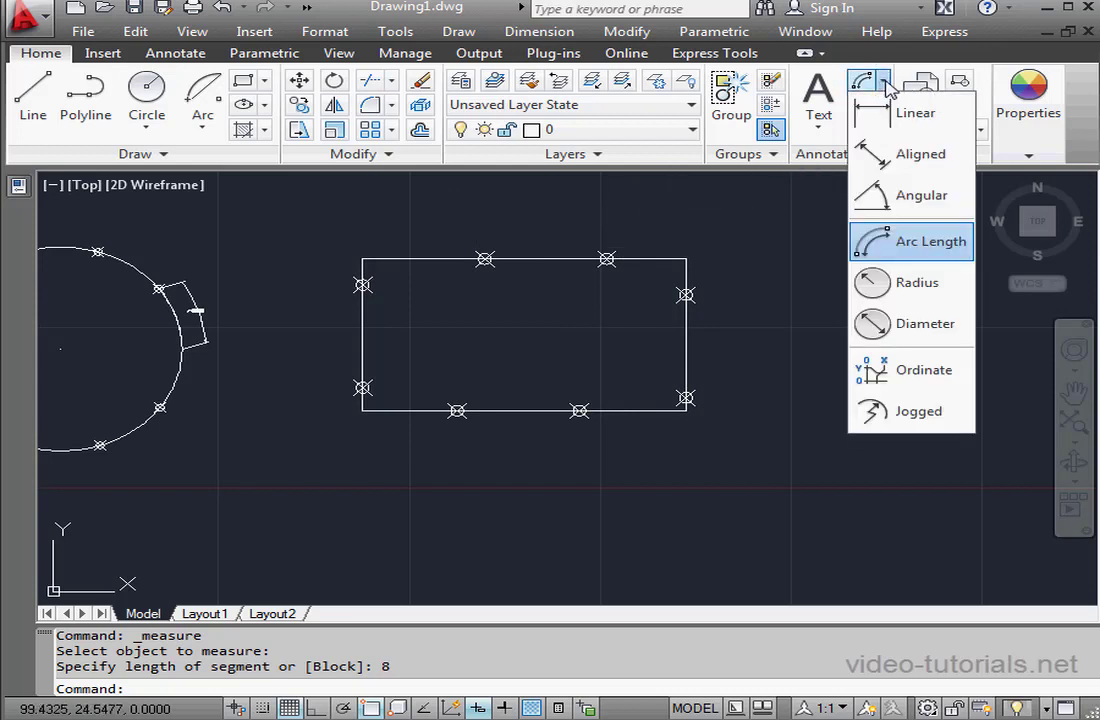
left_click(885, 108)
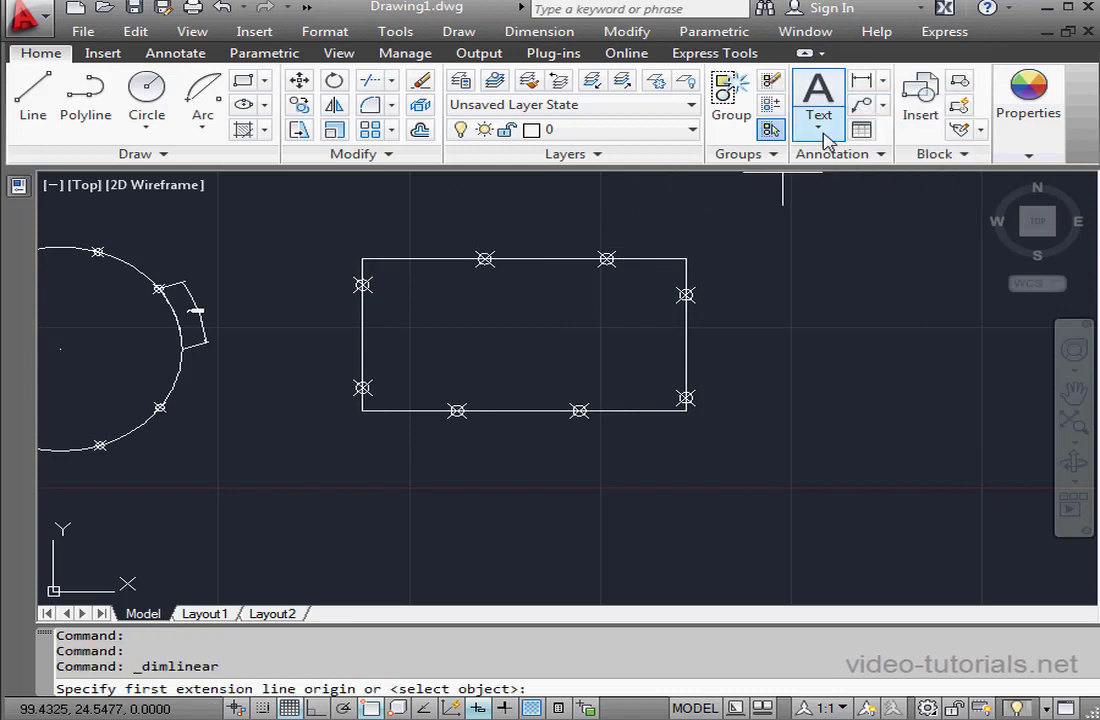
left_click(362, 258)
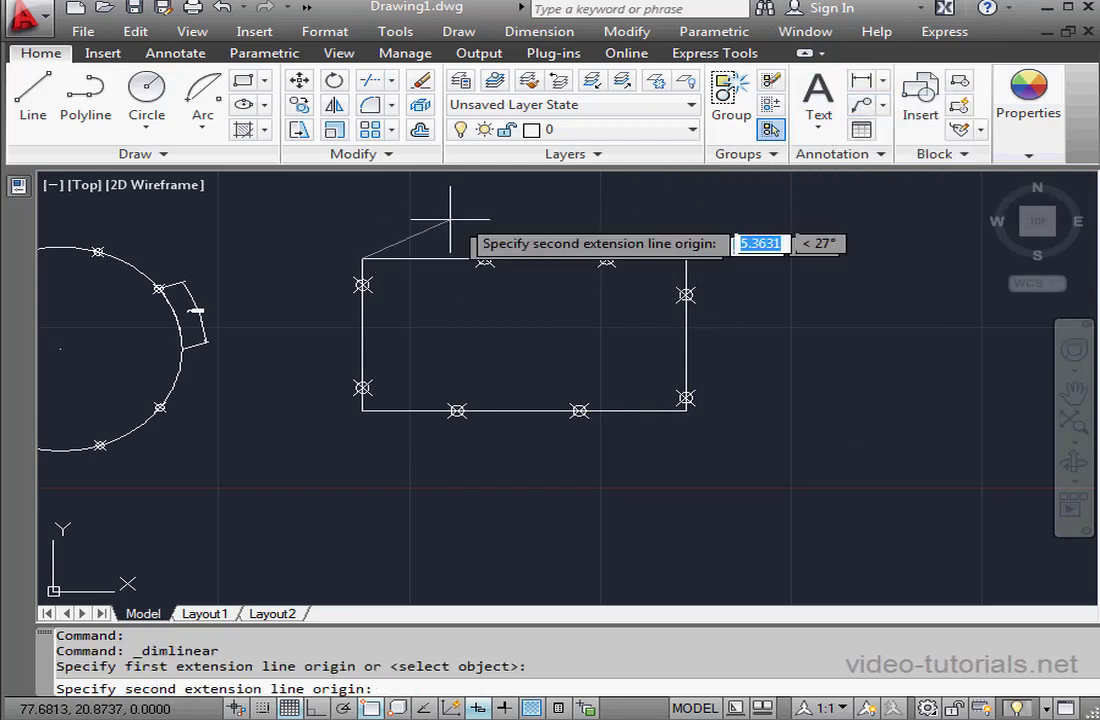
left_click(484, 258)
left_click(445, 231)
scroll(444, 237, "up", 6)
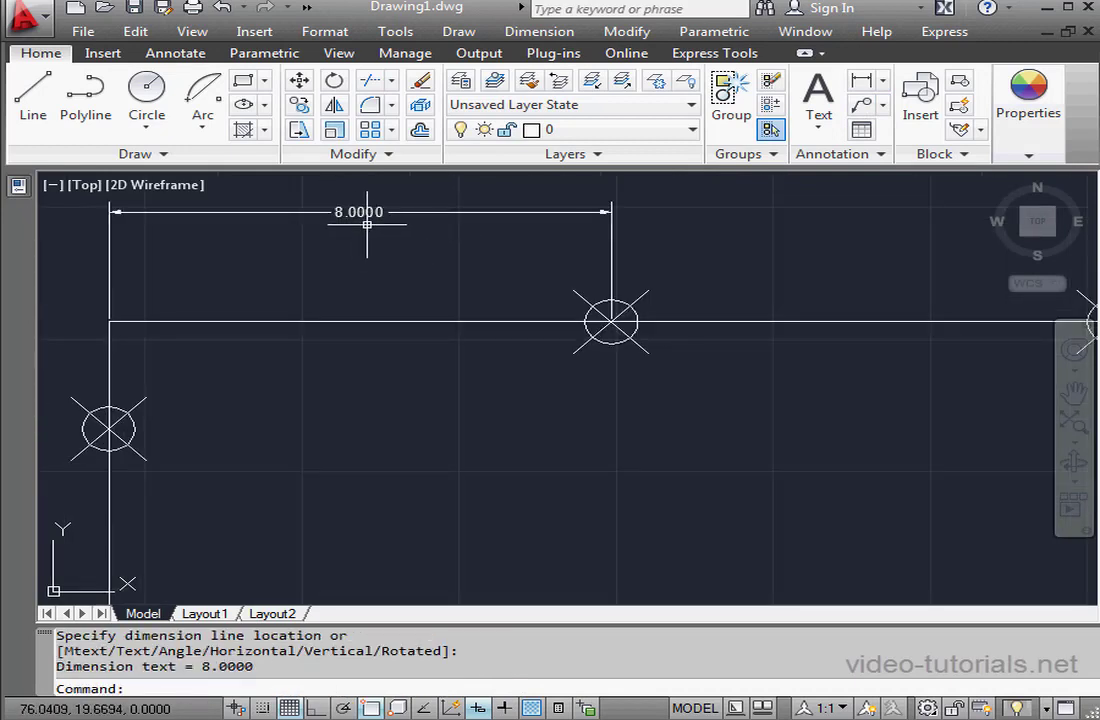
scroll(371, 218, "down", 6)
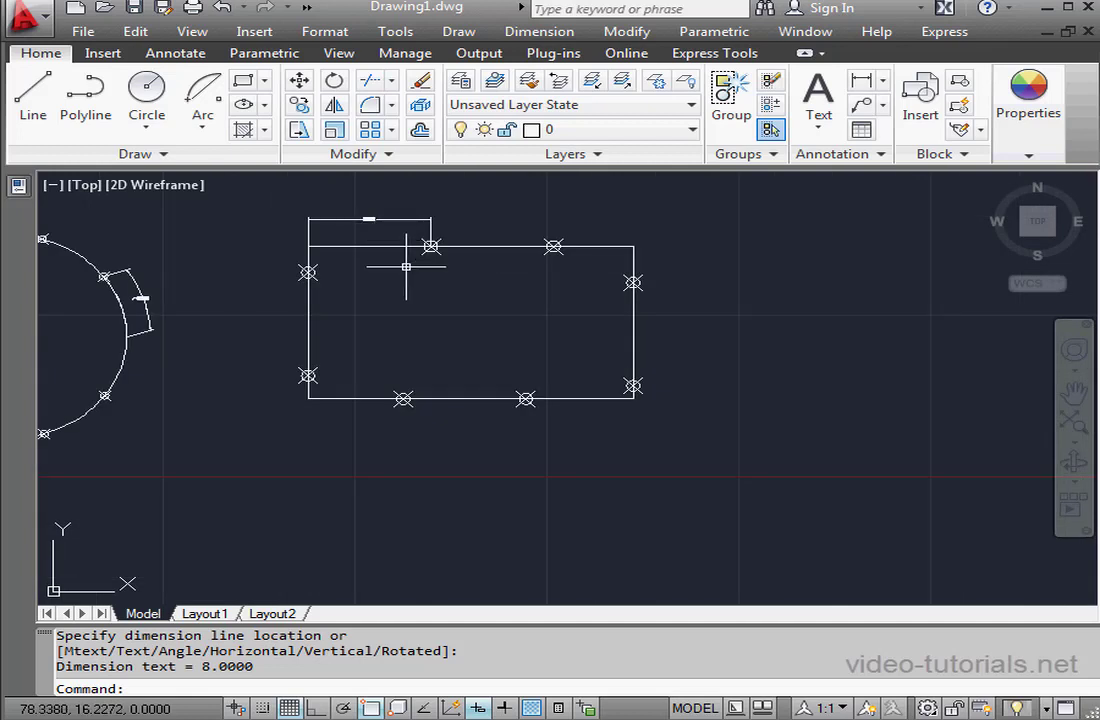
Draw a second rectangle of similar size just below the first one
middle_click_drag(443, 356, 420, 253)
left_click(242, 81)
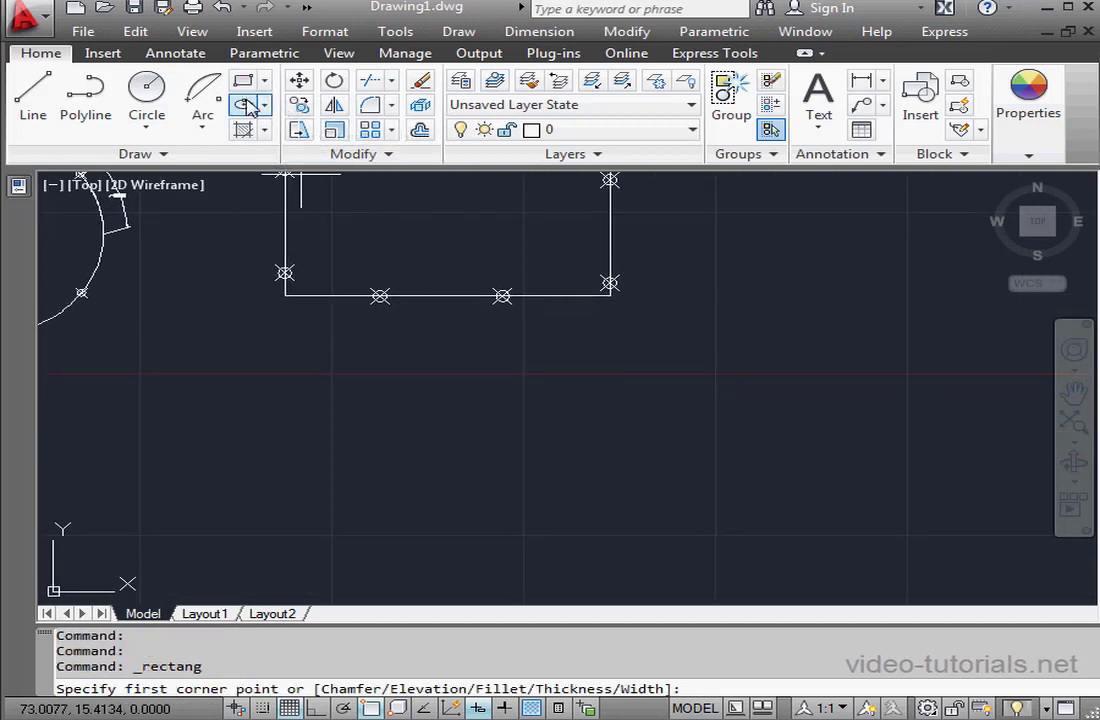
left_click(286, 356)
left_click(600, 514)
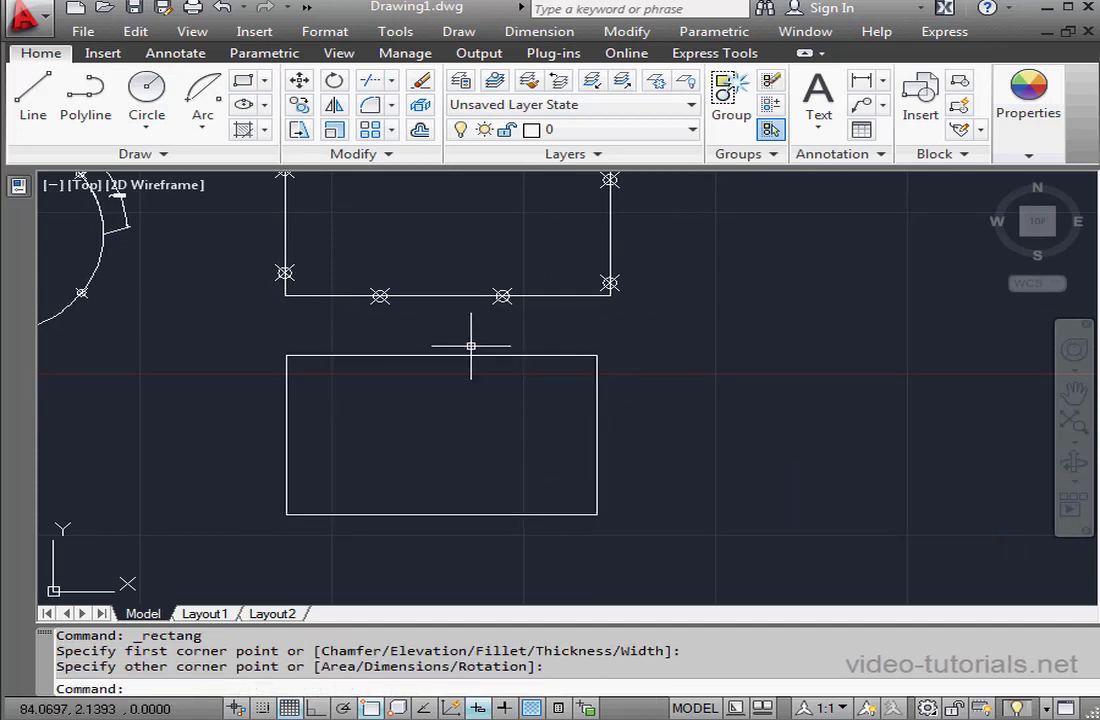
Place points around the lower rectangle with Measure, selecting it on its left edge, at a segment length of 8
left_click(150, 154)
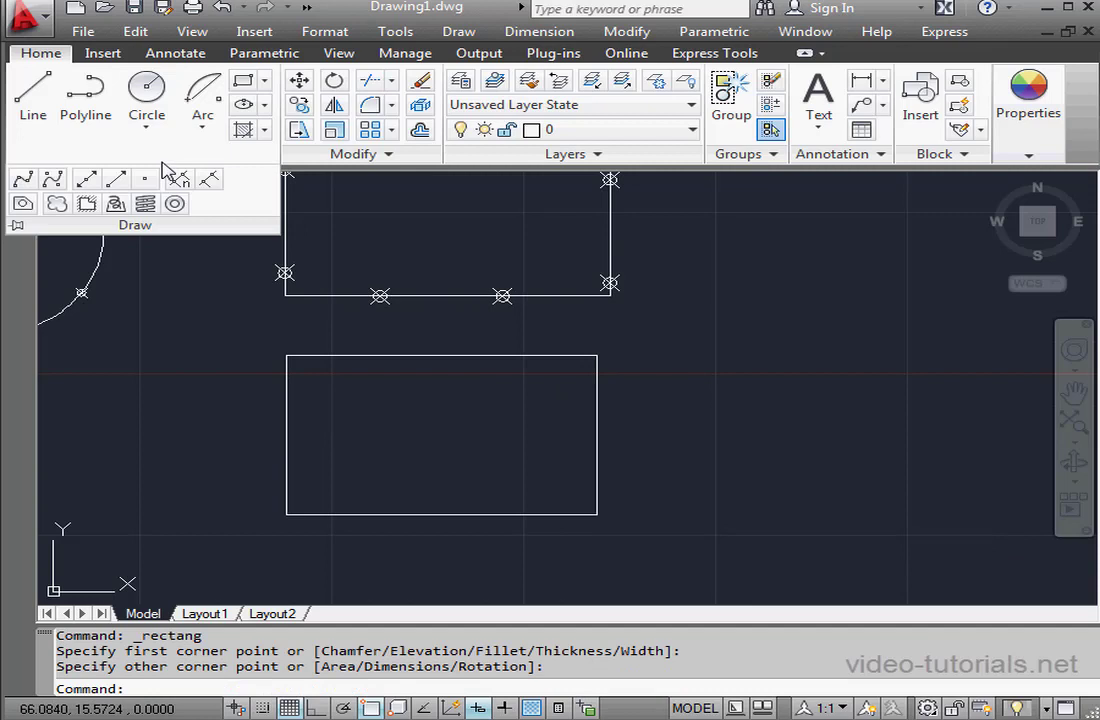
left_click(219, 183)
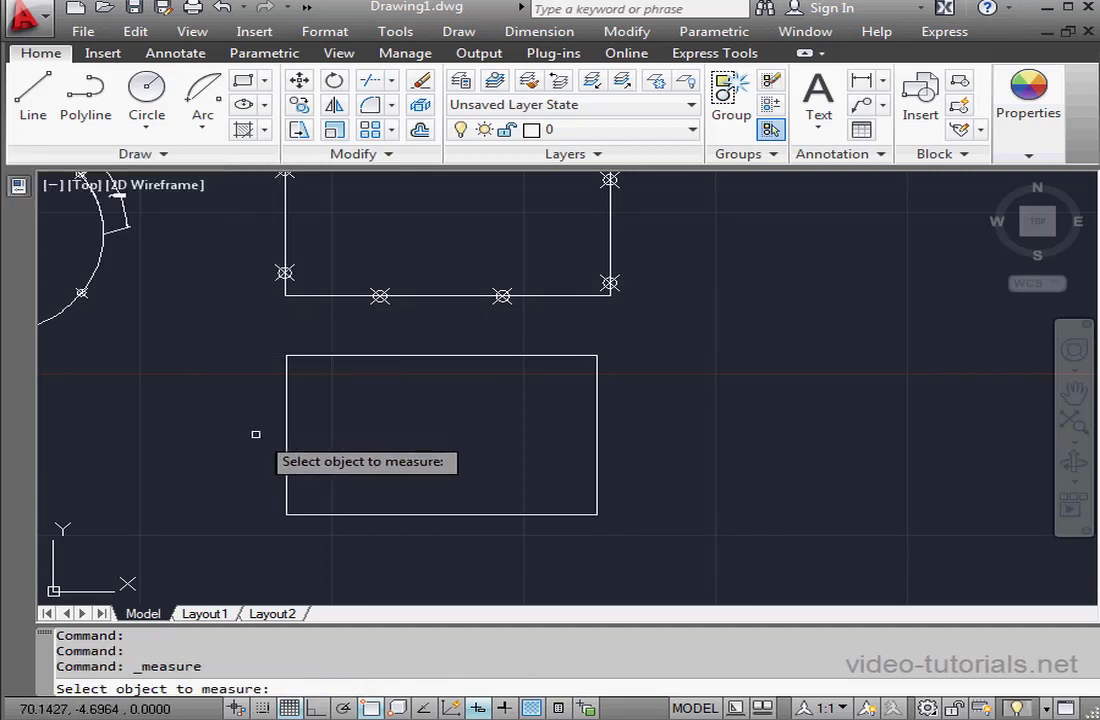
left_click(288, 439)
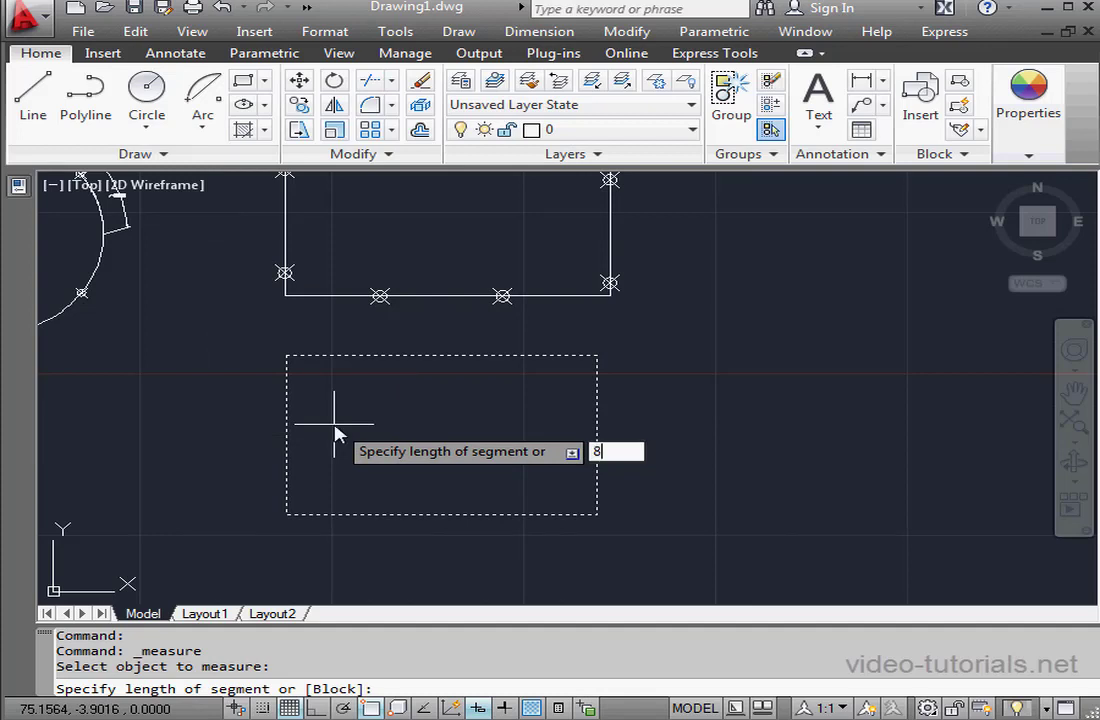
key("Return")
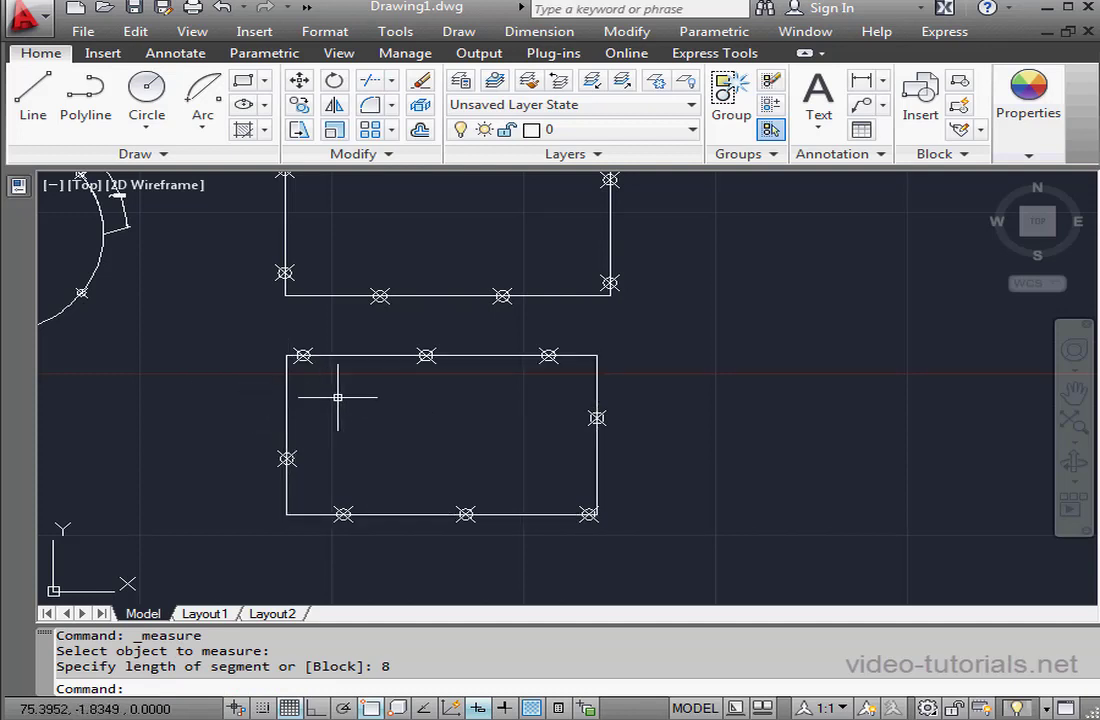
Bring both rectangles into view and regenerate the drawing display
mouse_move(788, 312)
middle_mouse_down()
mouse_move(643, 373)
mouse_move(405, 408)
mouse_move(513, 344)
mouse_move(363, 351)
mouse_move(496, 340)
middle_mouse_up()
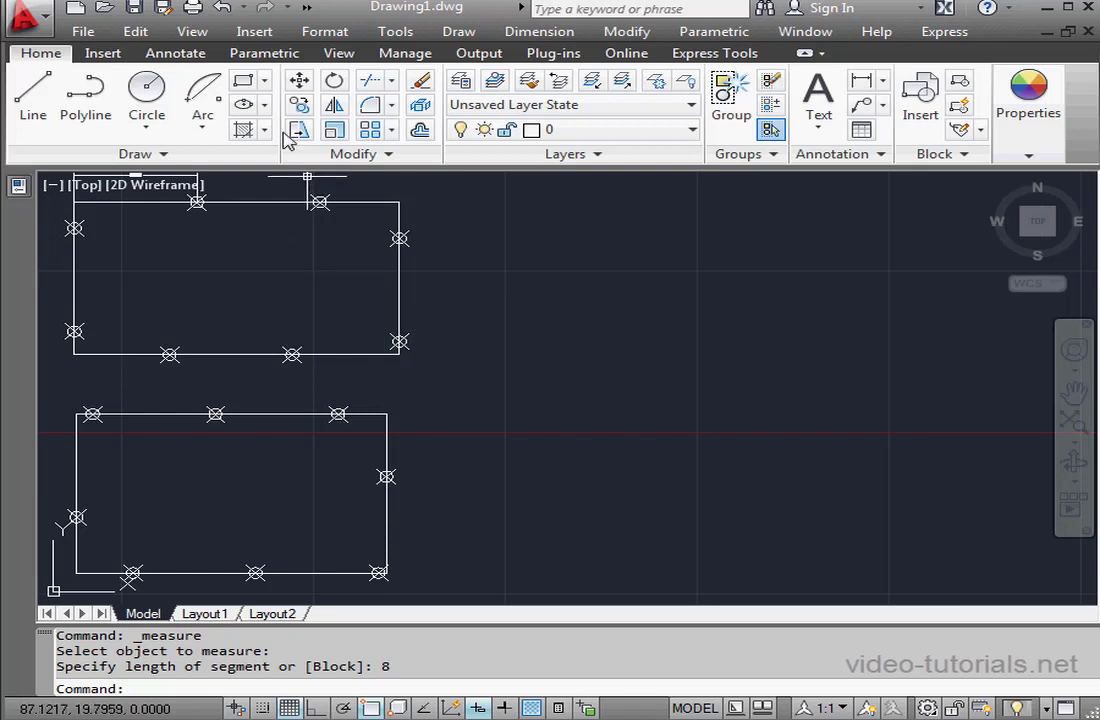
left_click(192, 32)
left_click(184, 76)
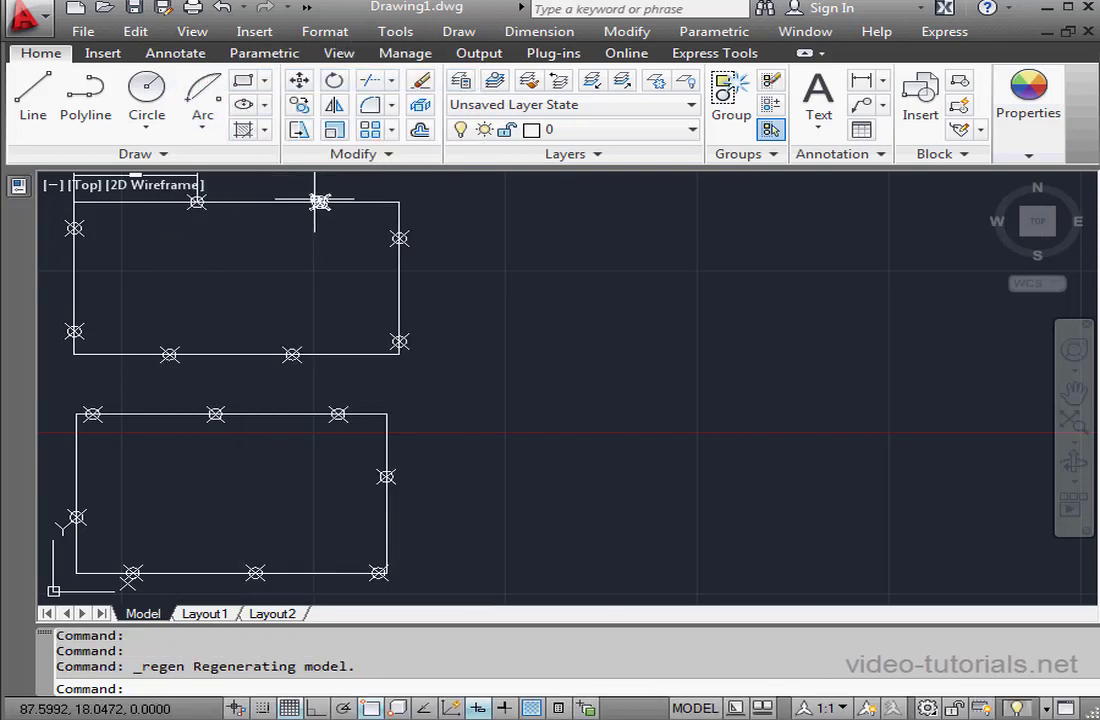
Draw a third rectangle beside the upper one, starting at its lower-right corner and ending at its upper-left corner
left_click(245, 82)
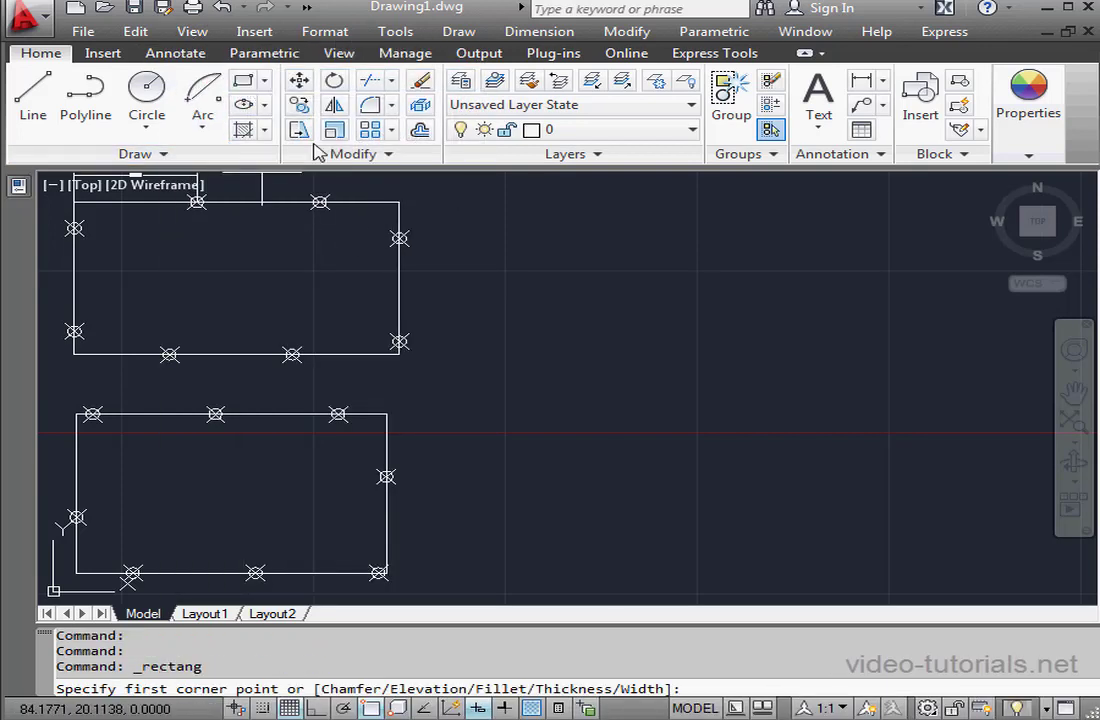
left_click(720, 357)
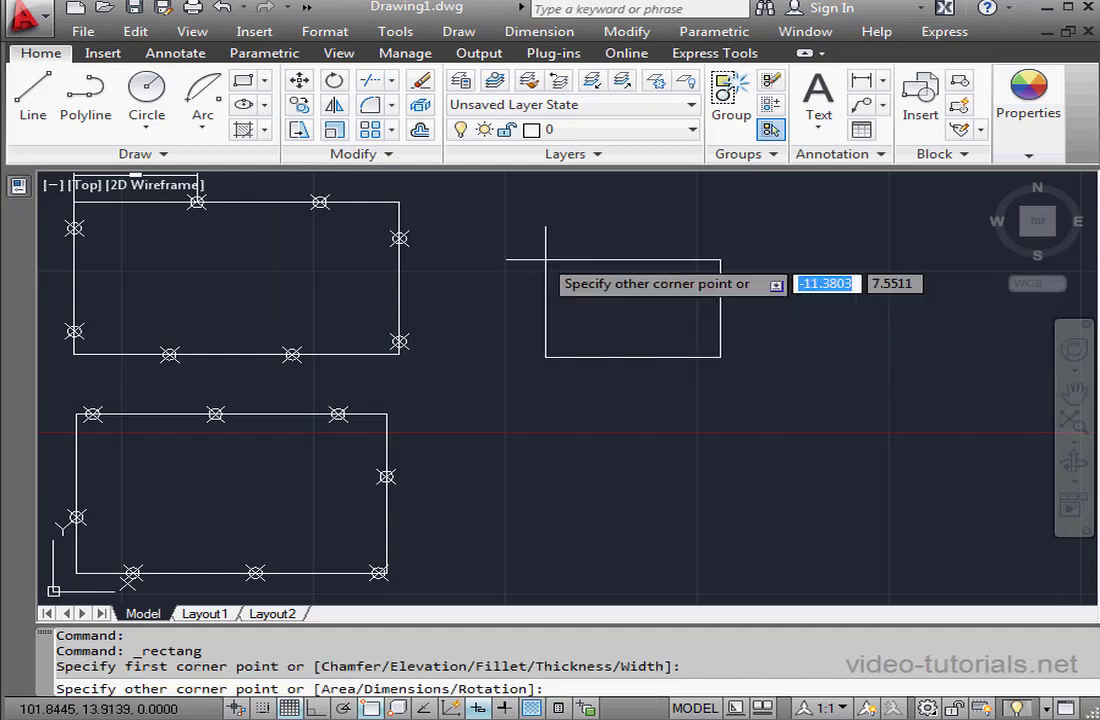
left_click(459, 211)
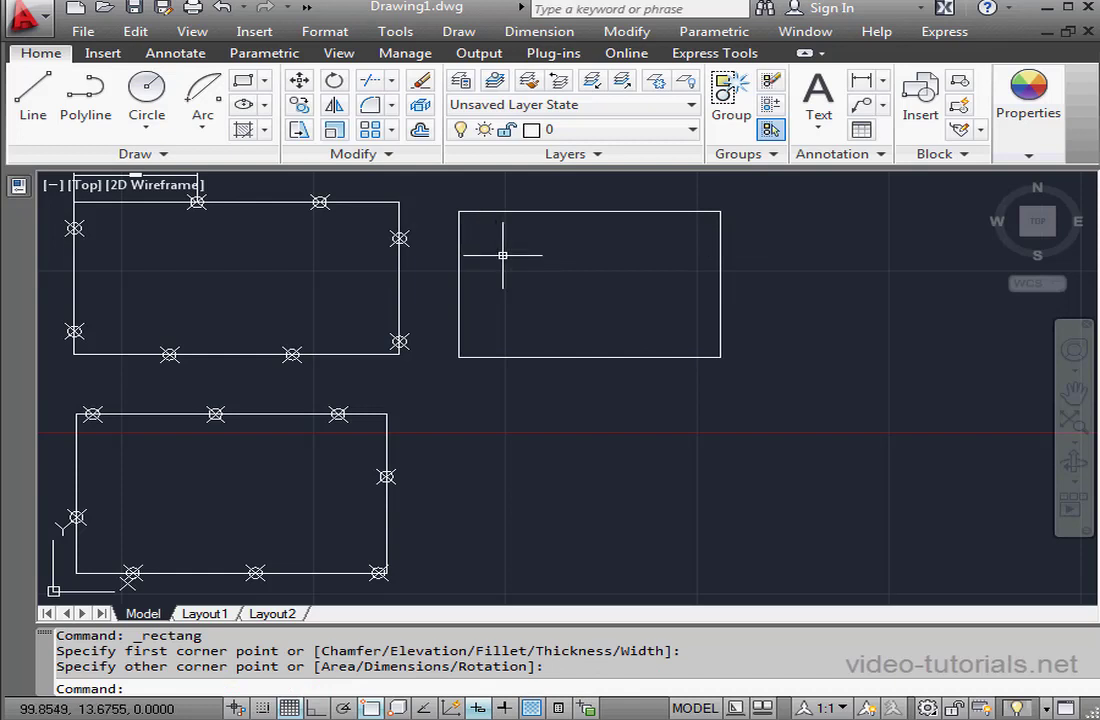
Place points around the new rectangle with Measure, selecting it on the lower part of its right edge, at a segment length of 8
left_click(220, 155)
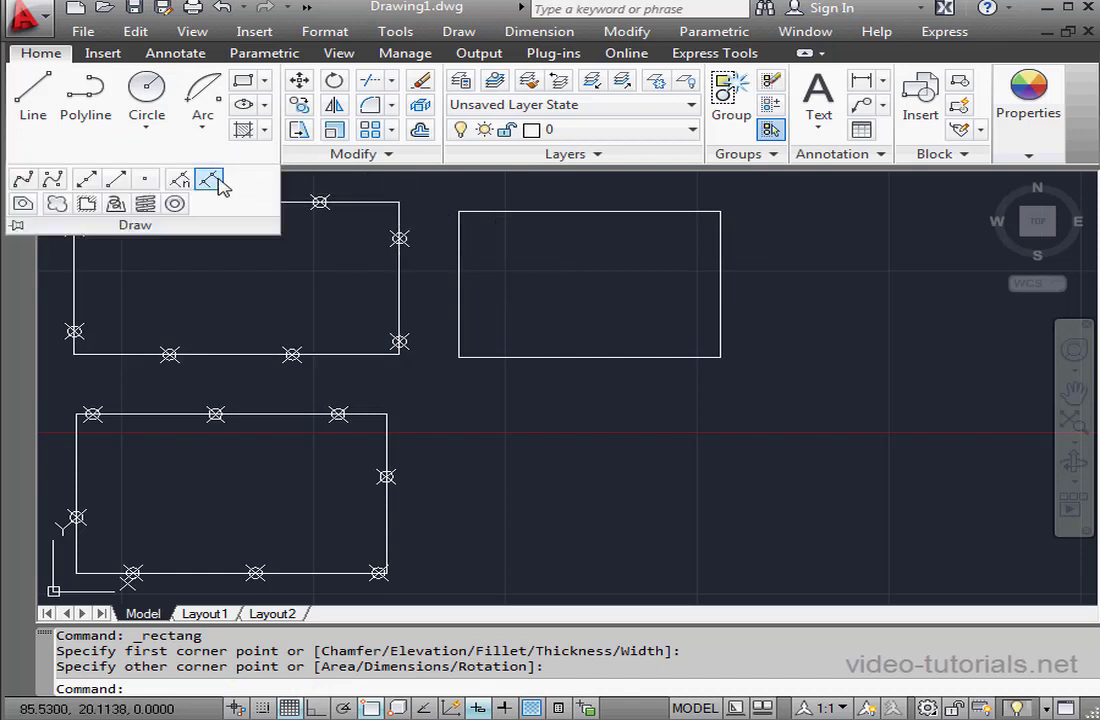
left_click(219, 182)
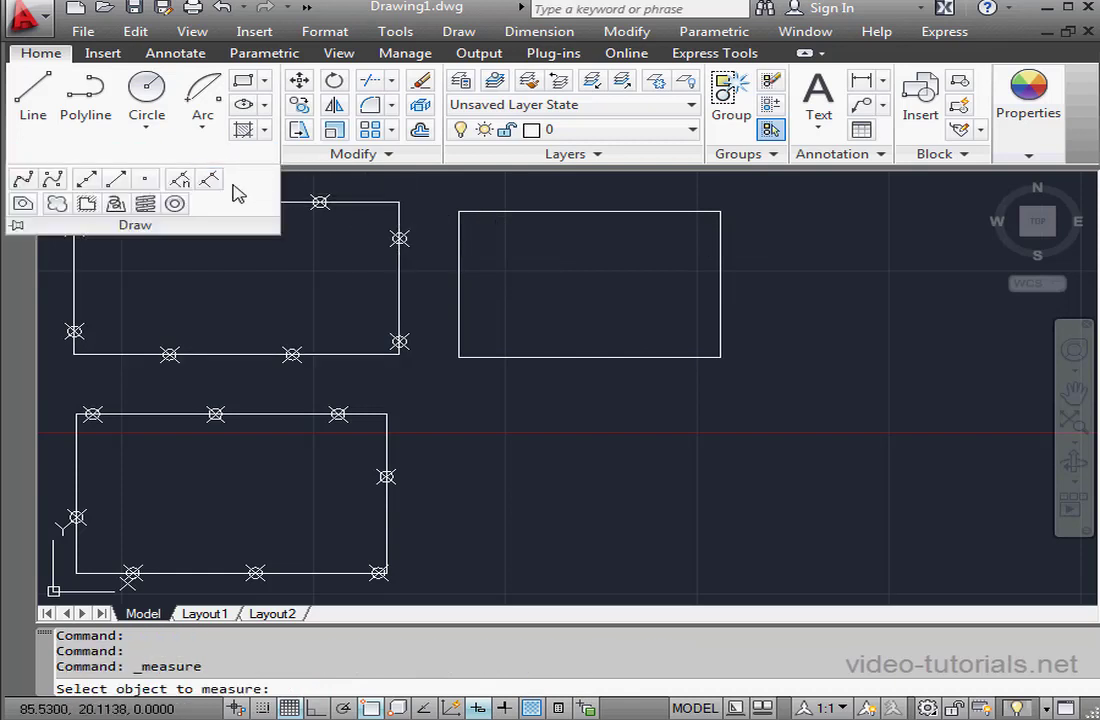
left_click(719, 322)
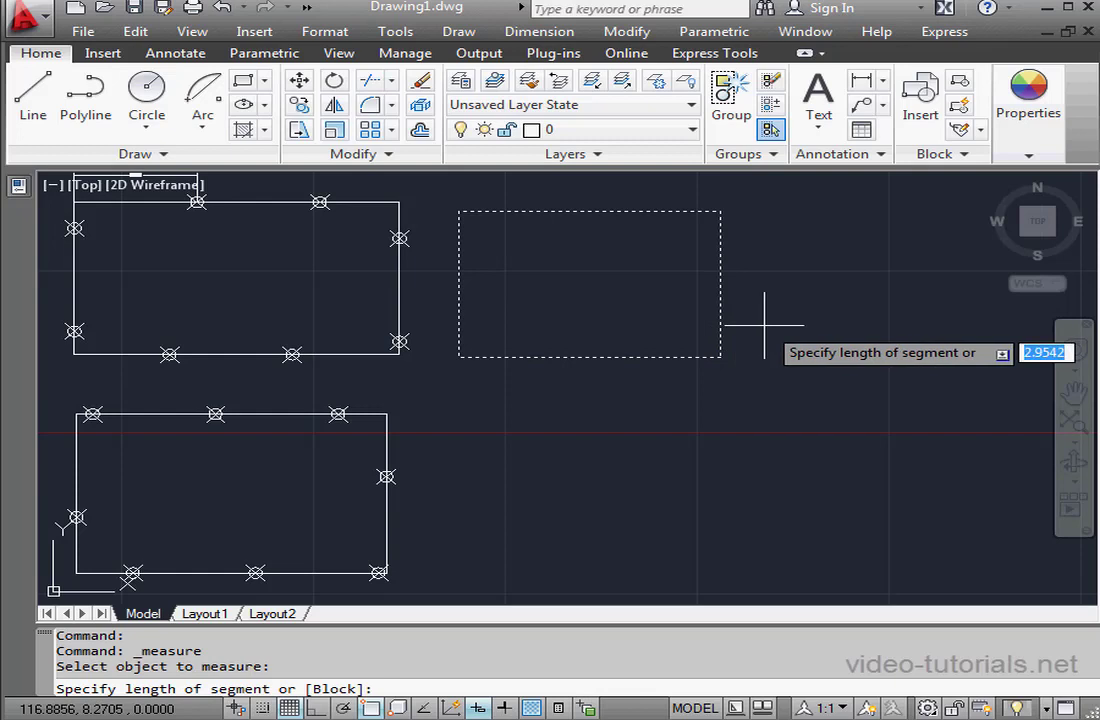
type("8")
key("Return")
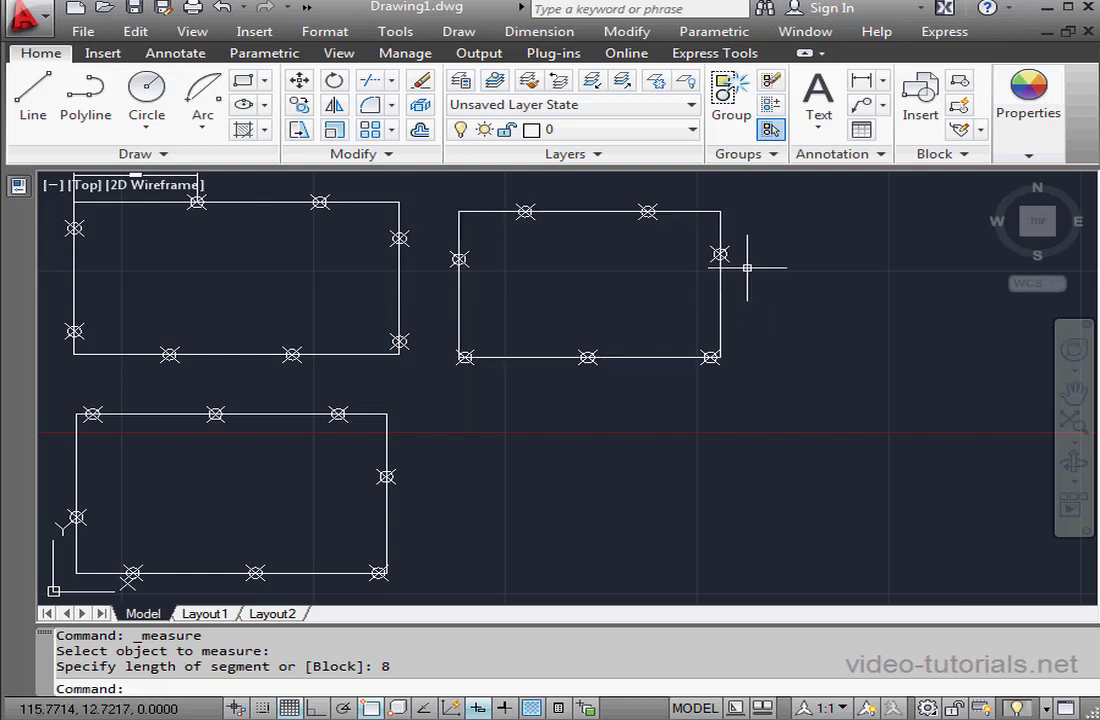
Add a linear dimension beside the third rectangle from its lower-right corner to the point on its right edge, and check its value
left_click(884, 86)
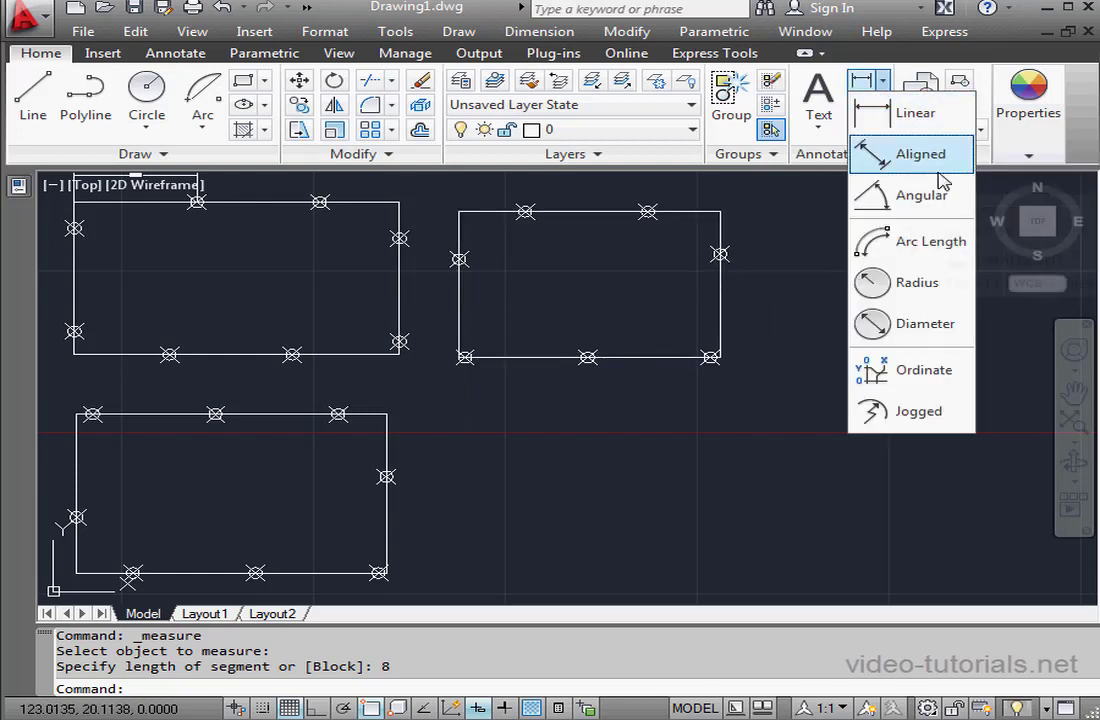
left_click(914, 113)
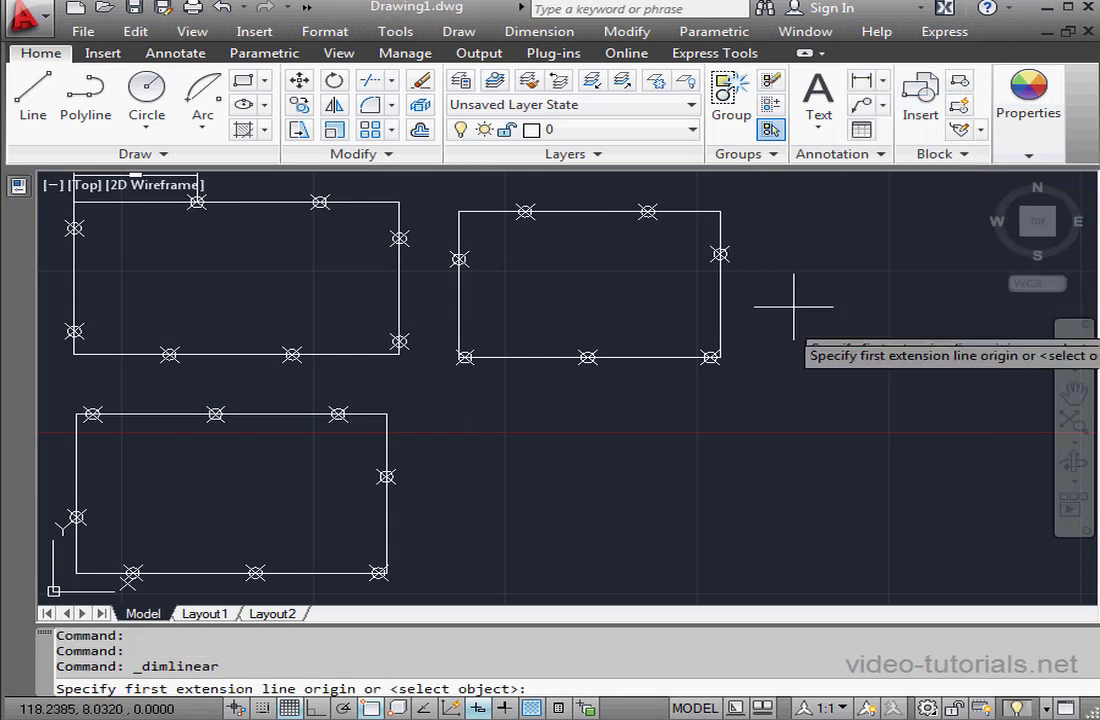
left_click(720, 357)
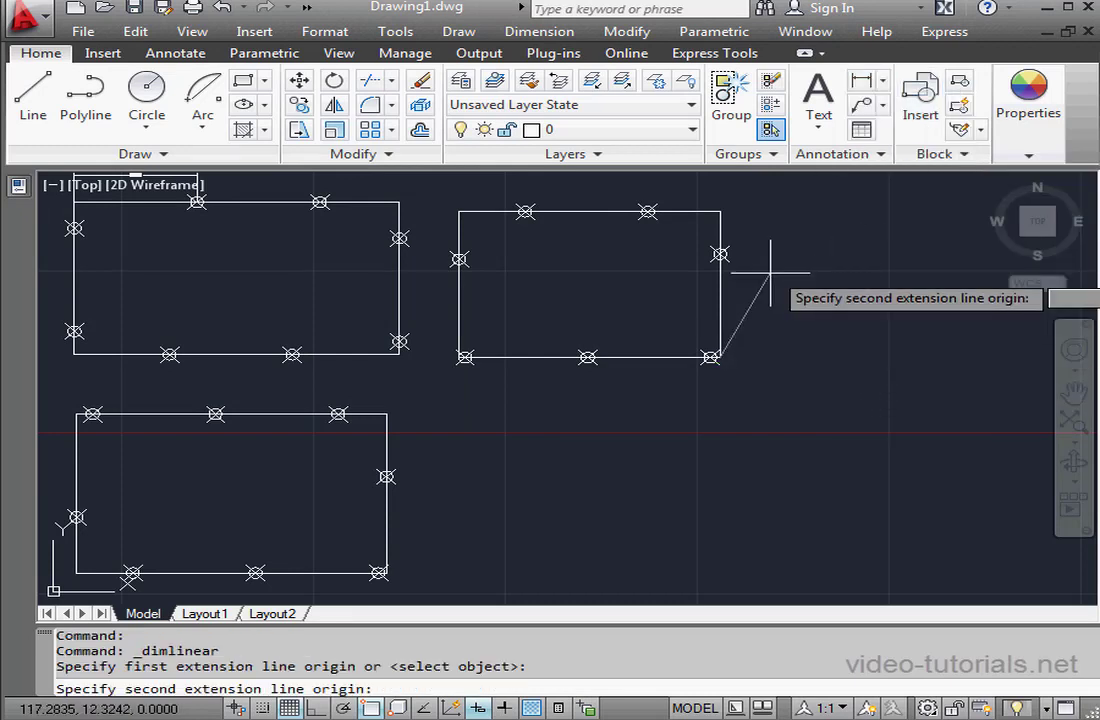
left_click(720, 254)
left_click(742, 298)
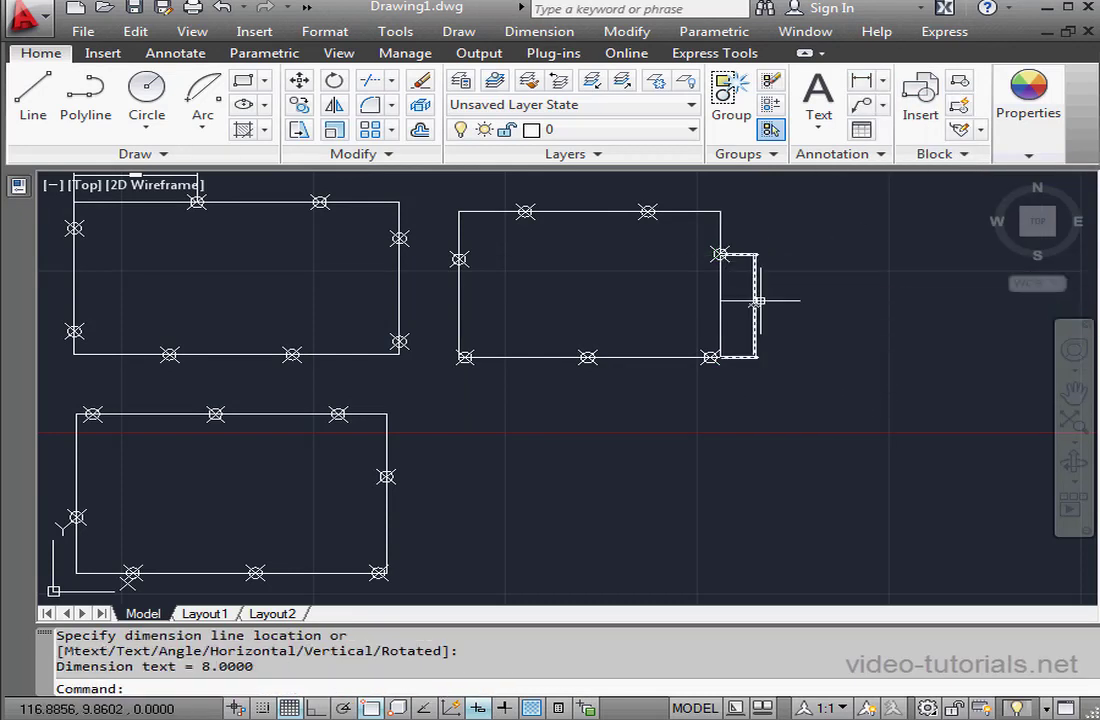
scroll(762, 317, "up", 5)
scroll(761, 318, "up", 2)
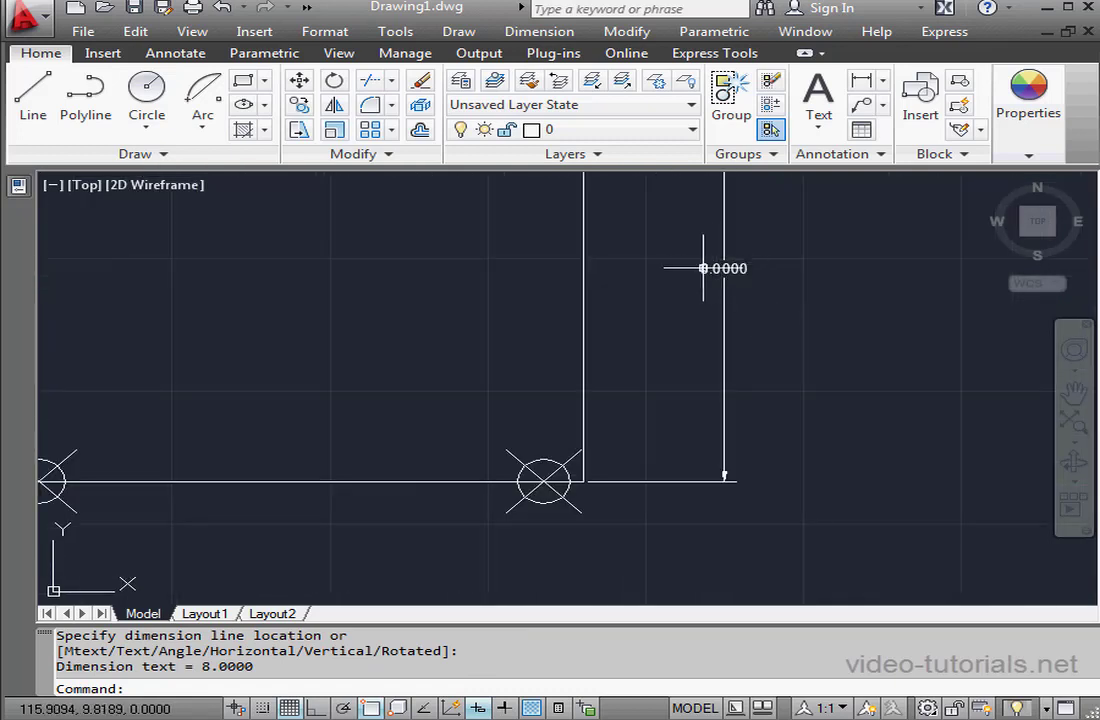
scroll(720, 309, "down", 8)
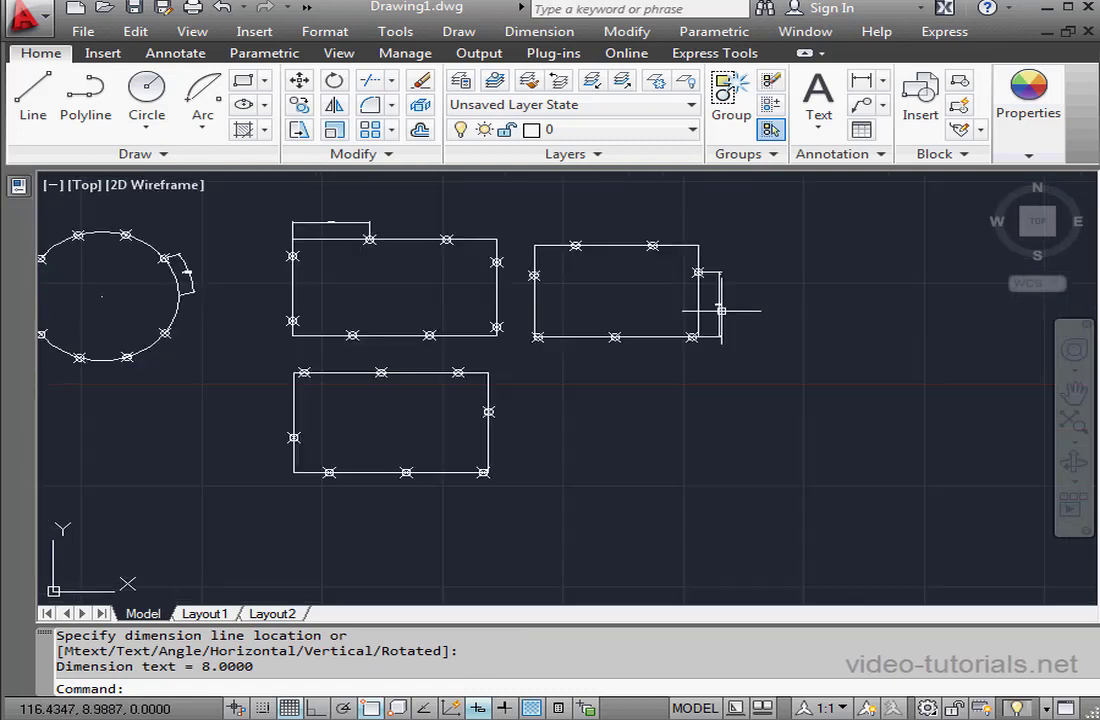
Draw a closed, irregular four-sided polyline in the empty area to the right of the rectangles
middle_click_drag(820, 338, 436, 330)
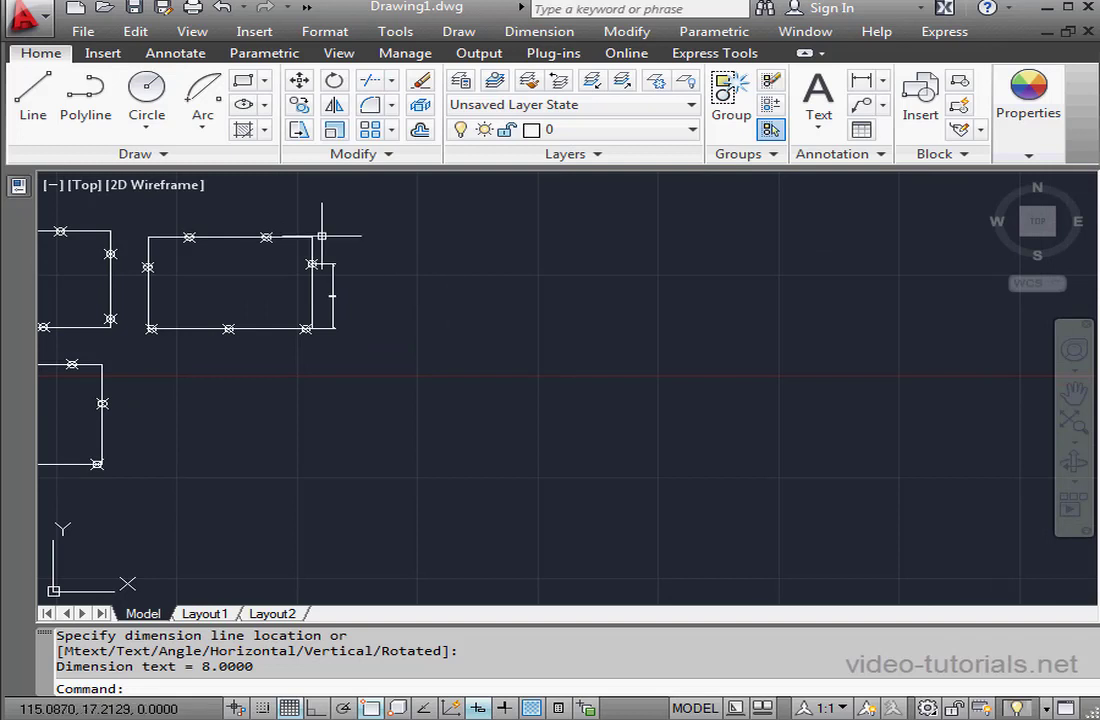
left_click(85, 100)
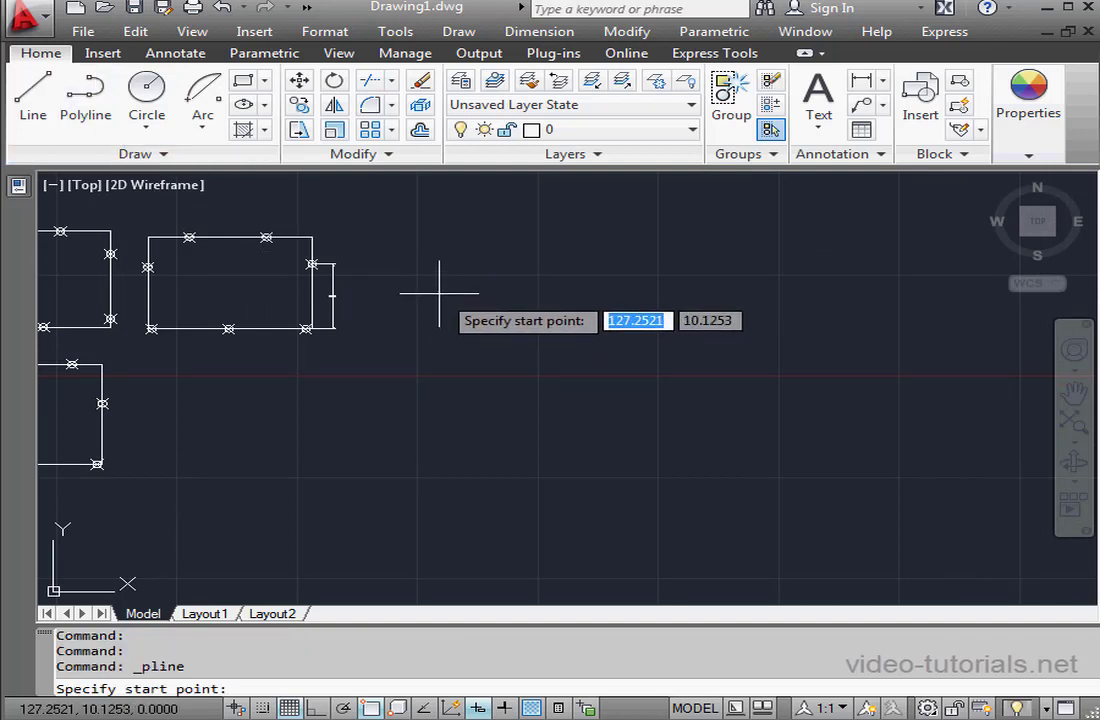
left_click(439, 294)
left_click(748, 355)
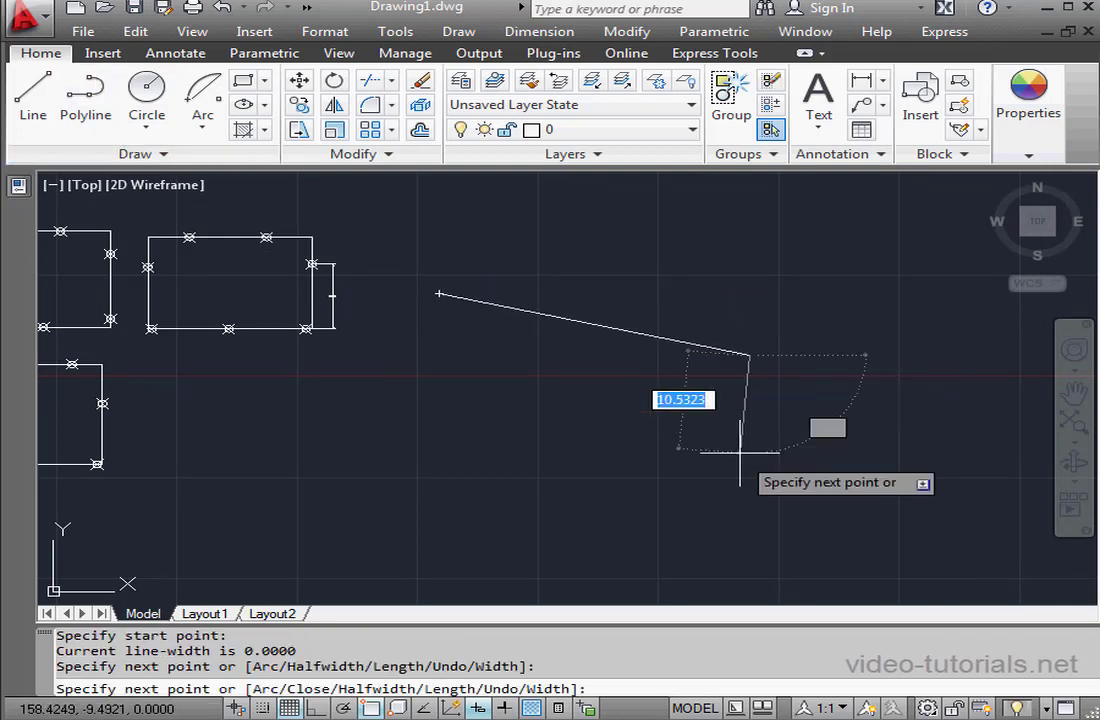
left_click(710, 513)
left_click(265, 508)
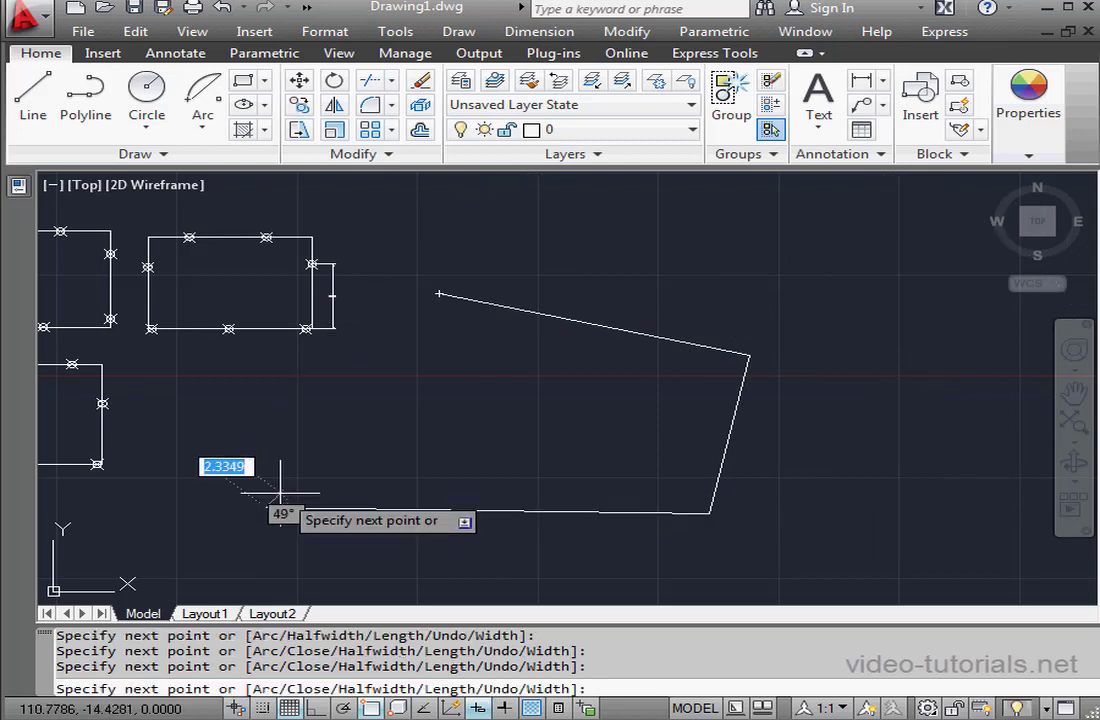
right_click(376, 382)
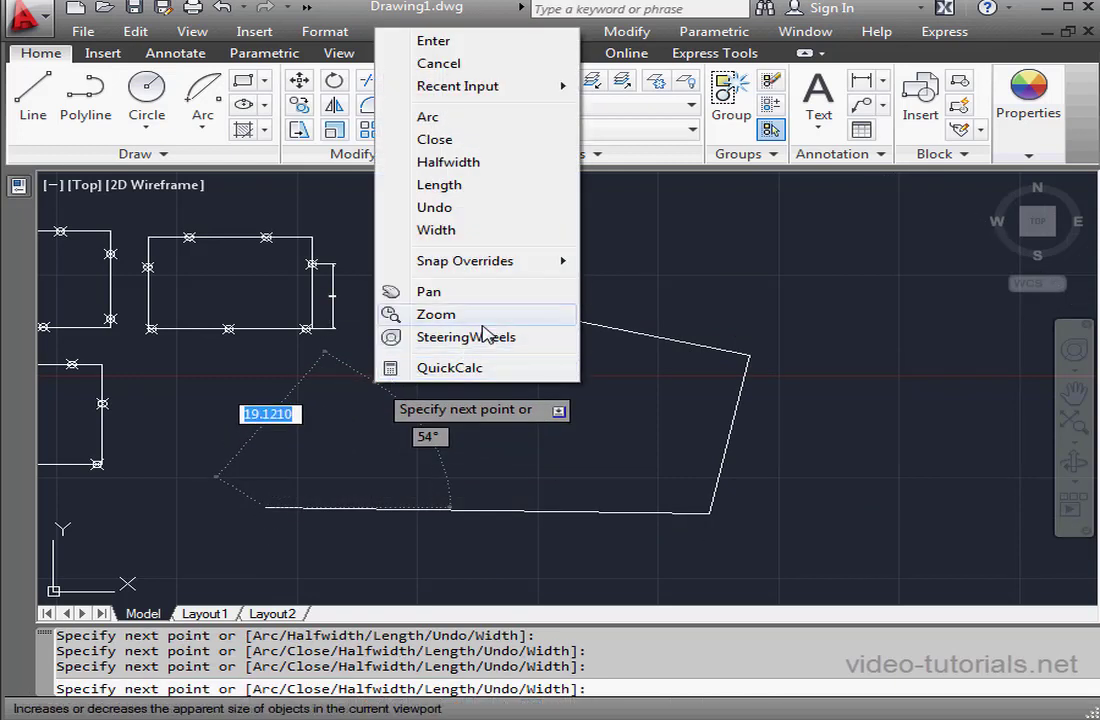
left_click(490, 141)
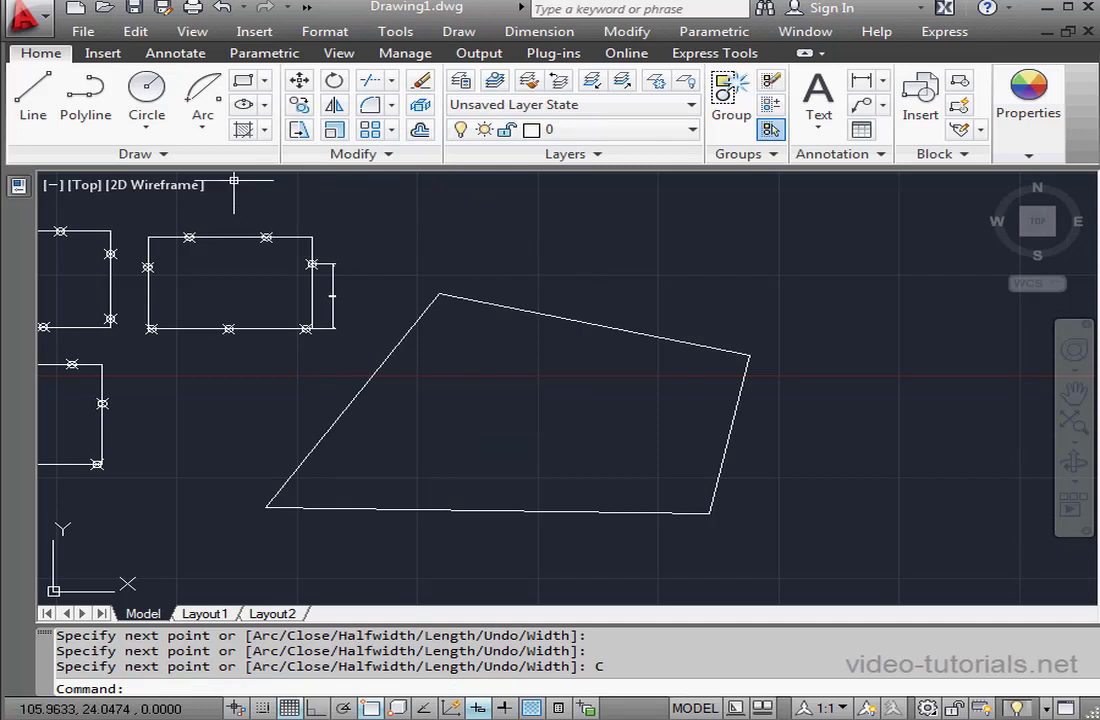
Place points along the closed polyline with Measure, selecting it on its upper edge, at a segment length of 12
left_click(166, 155)
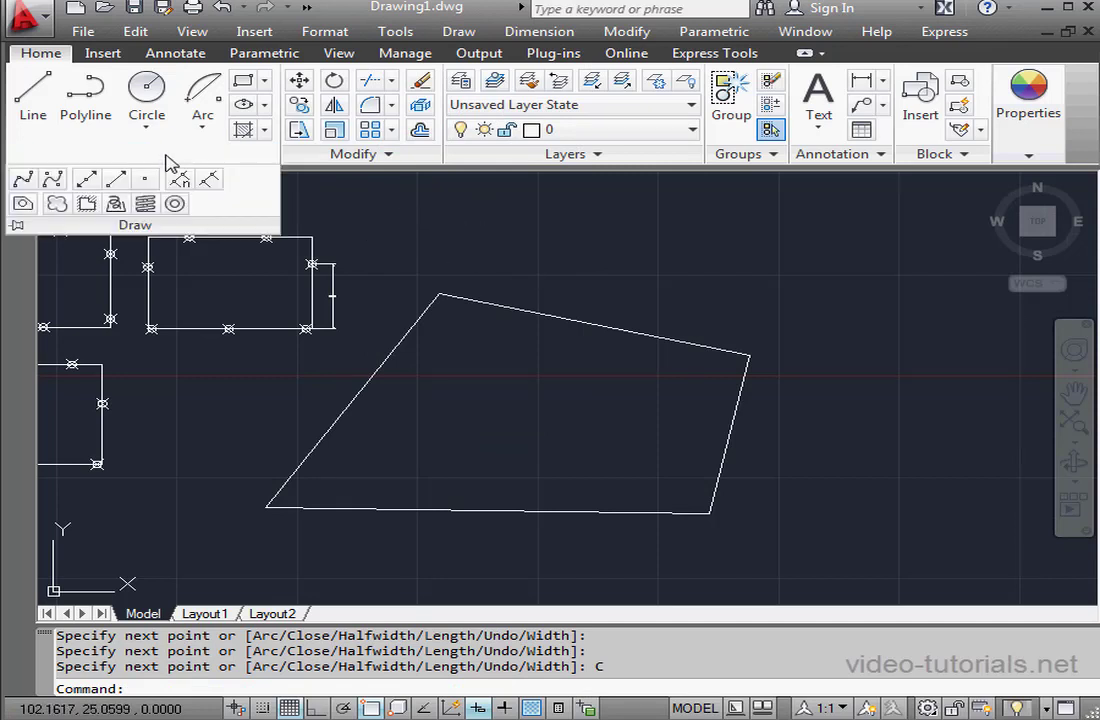
left_click(210, 180)
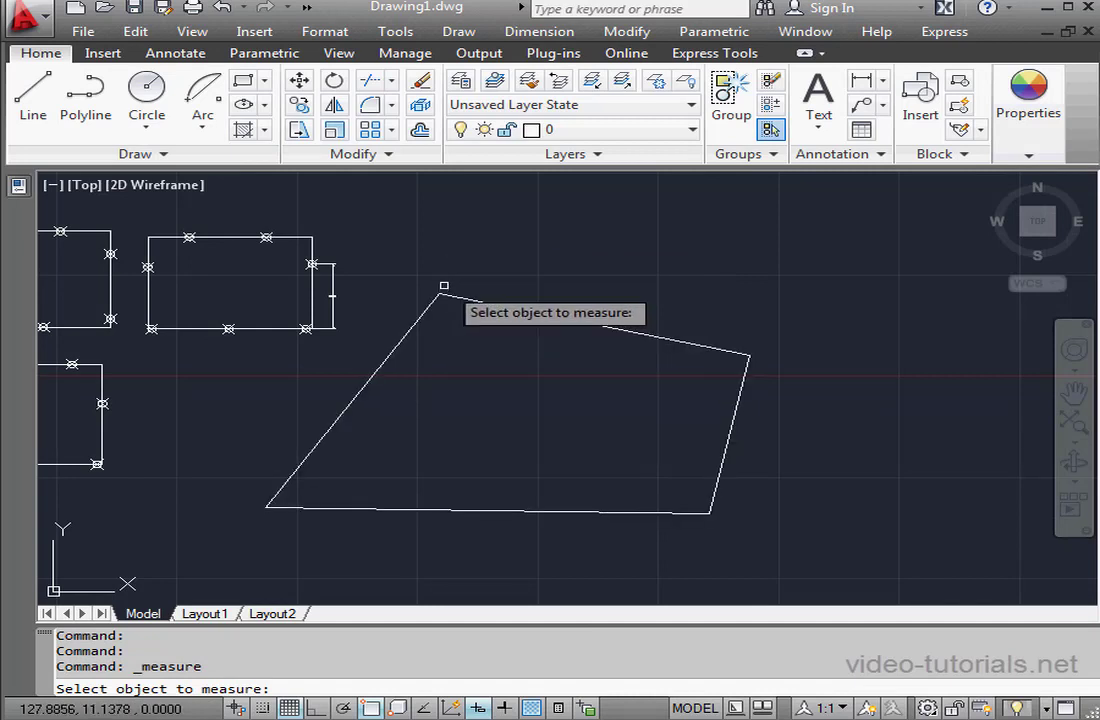
left_click(552, 313)
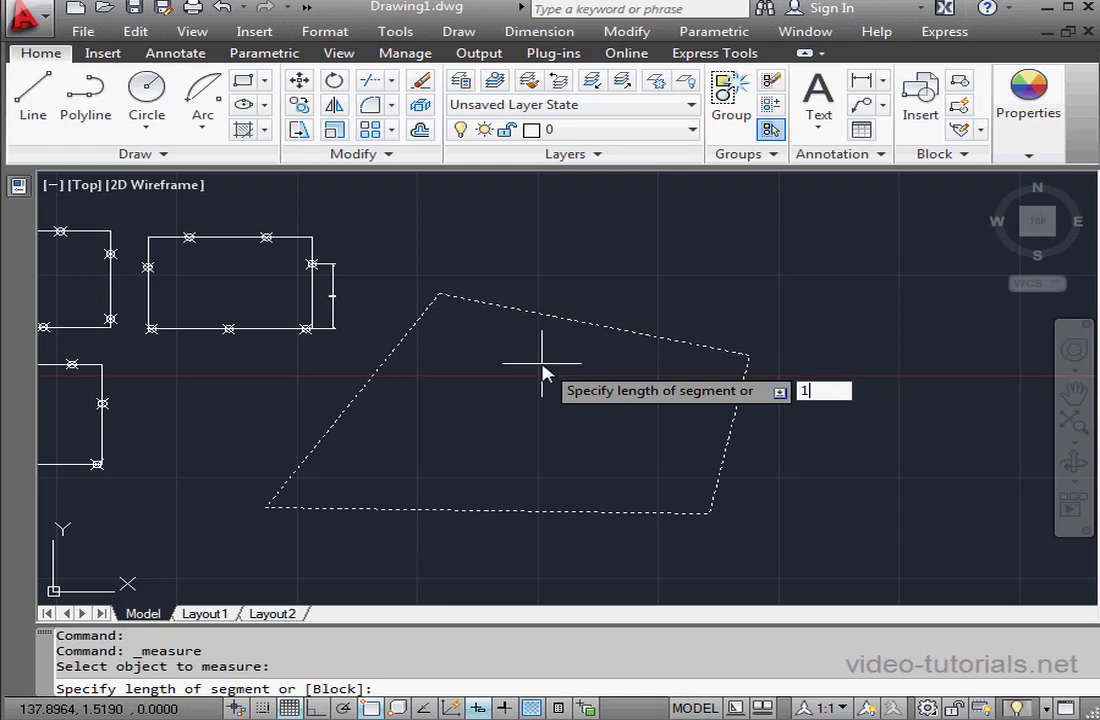
type("12")
key("Return")
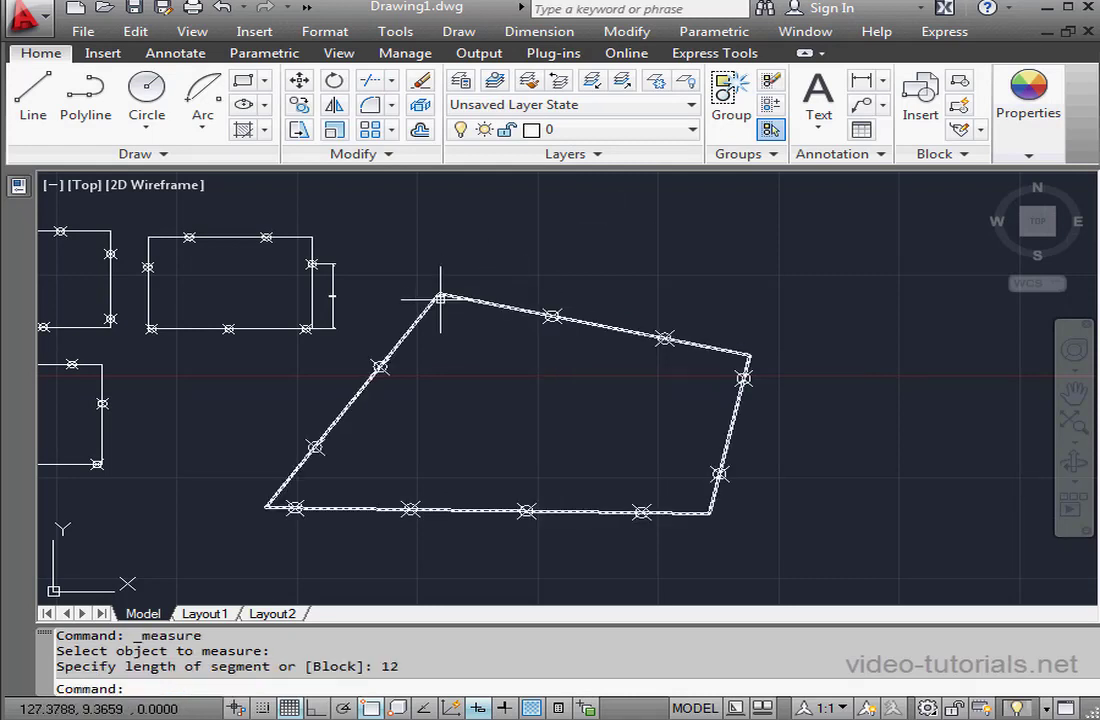
Add an aligned dimension above the polyline from its top starting vertex to the first point on the upper edge, and check its value
left_click(884, 81)
left_click(889, 160)
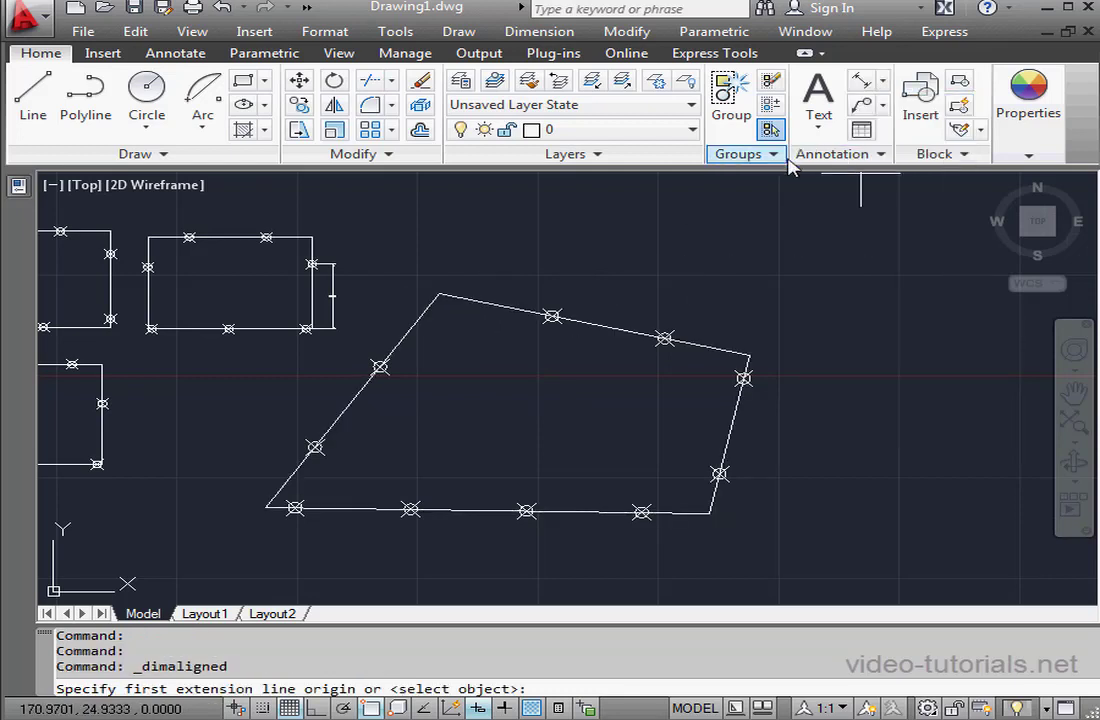
left_click(440, 295)
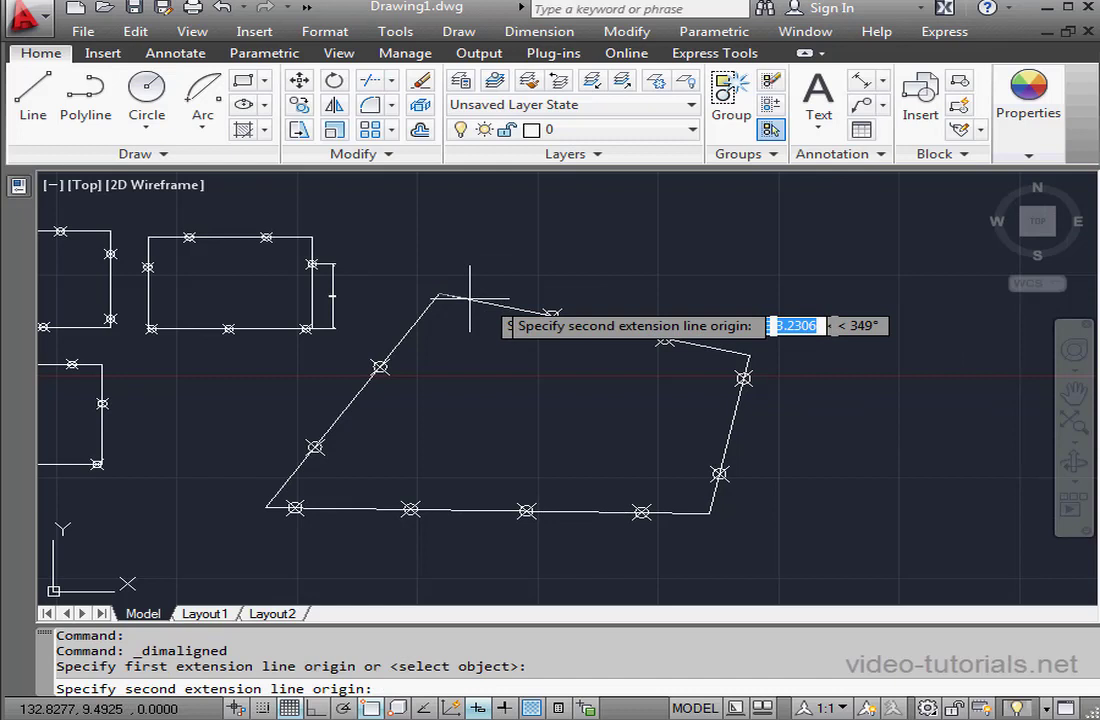
left_click(552, 316)
left_click(510, 298)
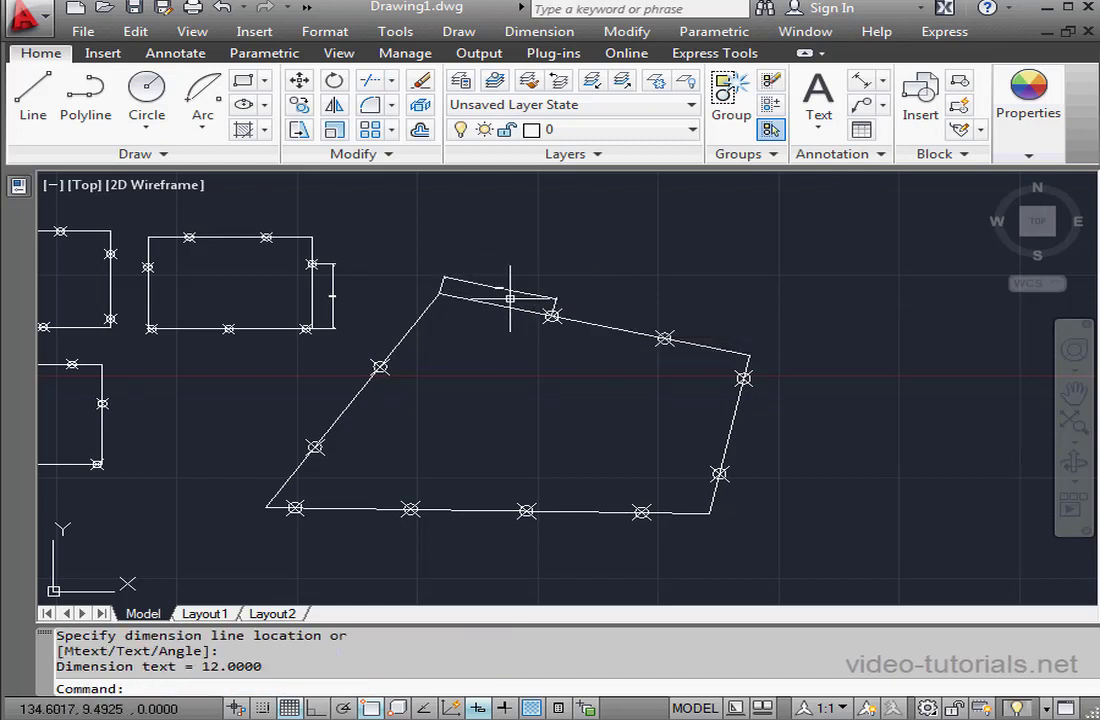
scroll(510, 298, "up", 8)
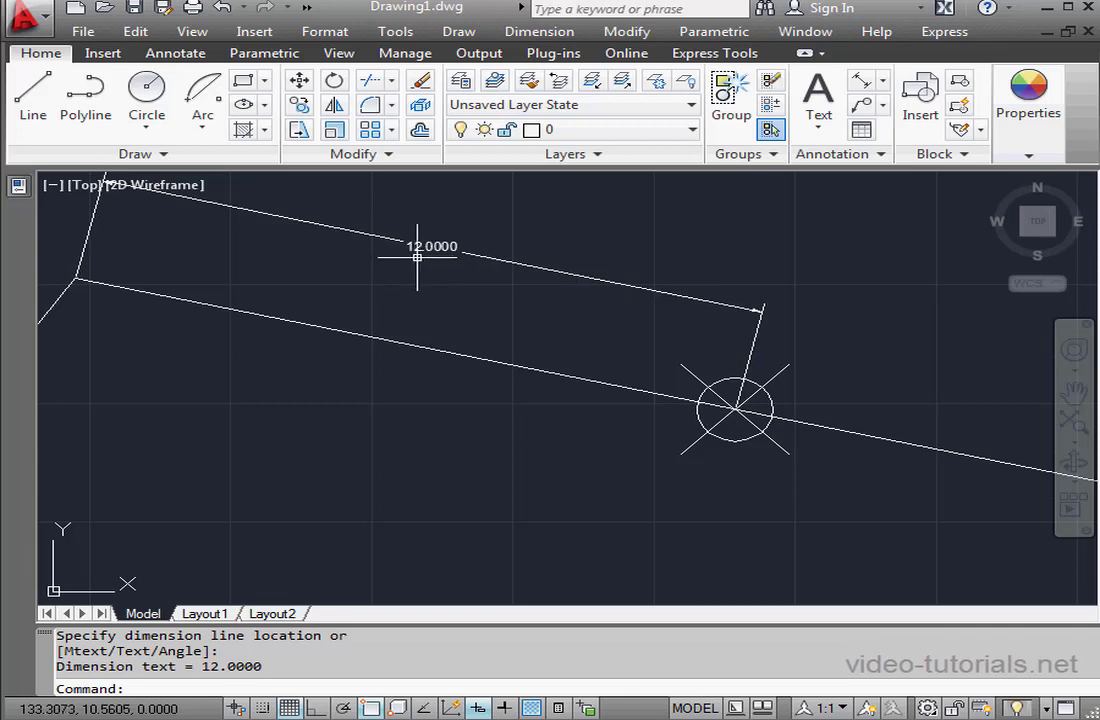
scroll(432, 258, "down", 8)
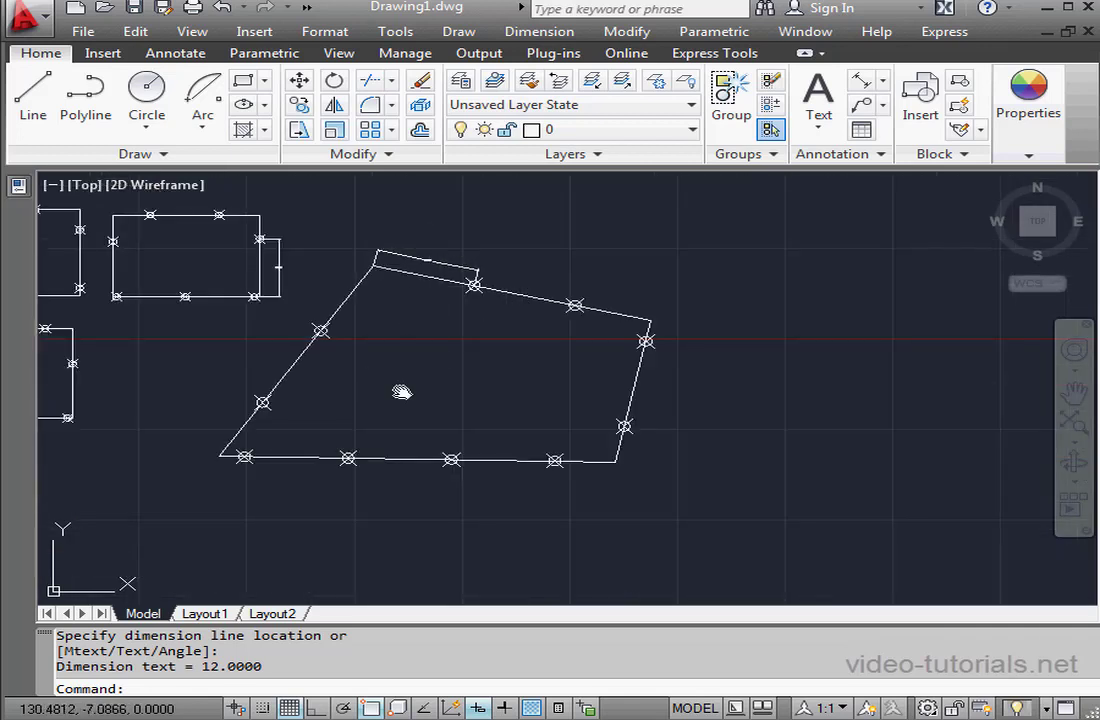
middle_click_drag(400, 388, 565, 349)
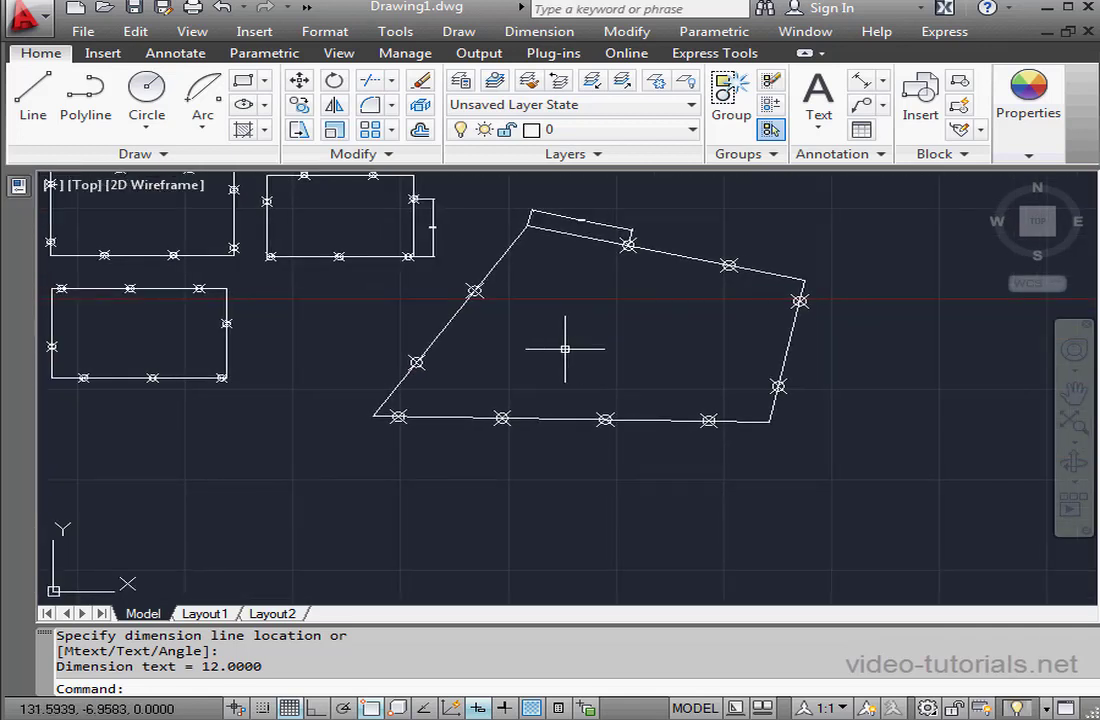